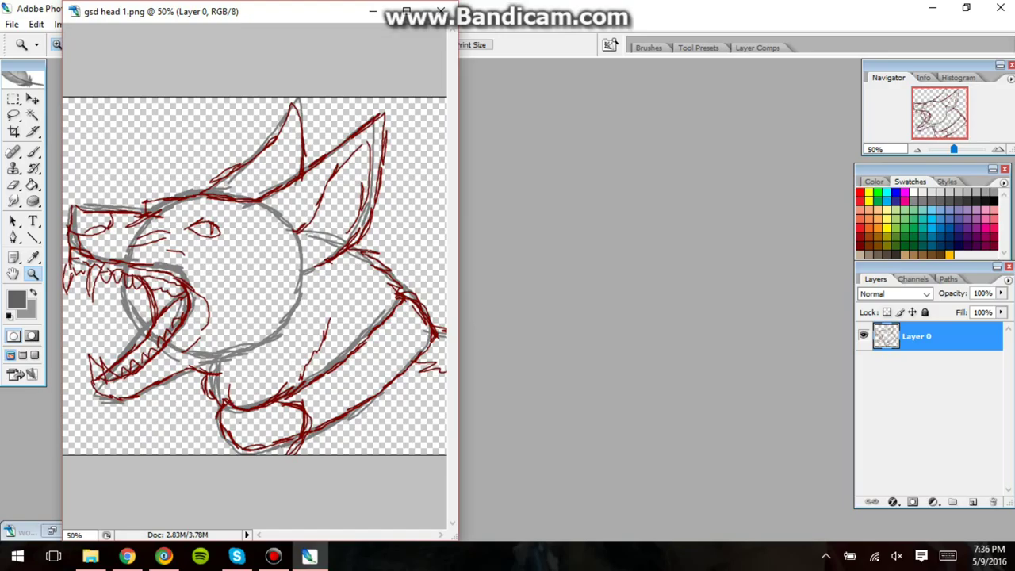
Reposition the gsd head 1.png document window lower and enlarge it so the whole dog head sketch fits
left_click_drag(254, 1, 254, 58)
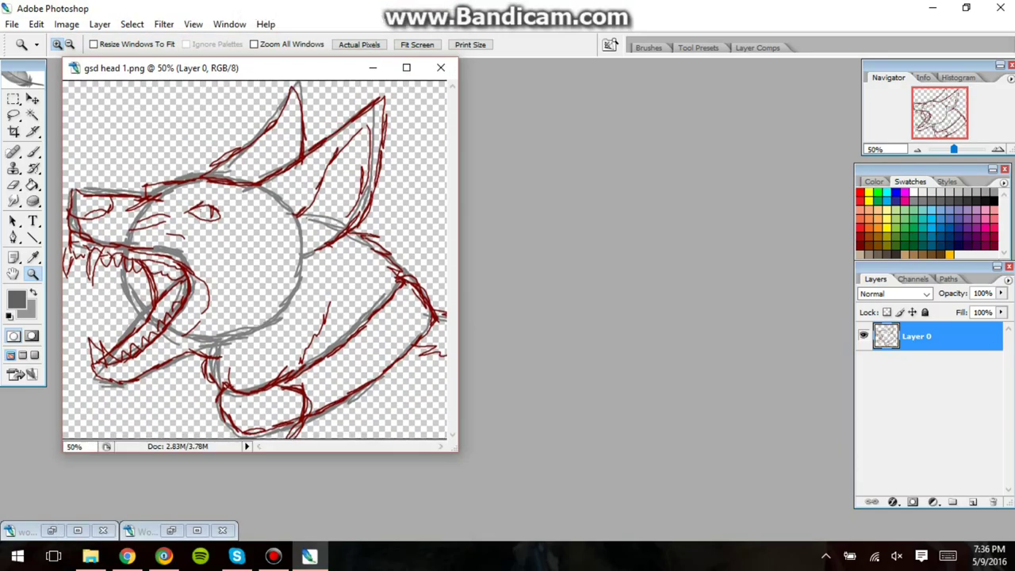
left_click_drag(458, 262, 754, 262)
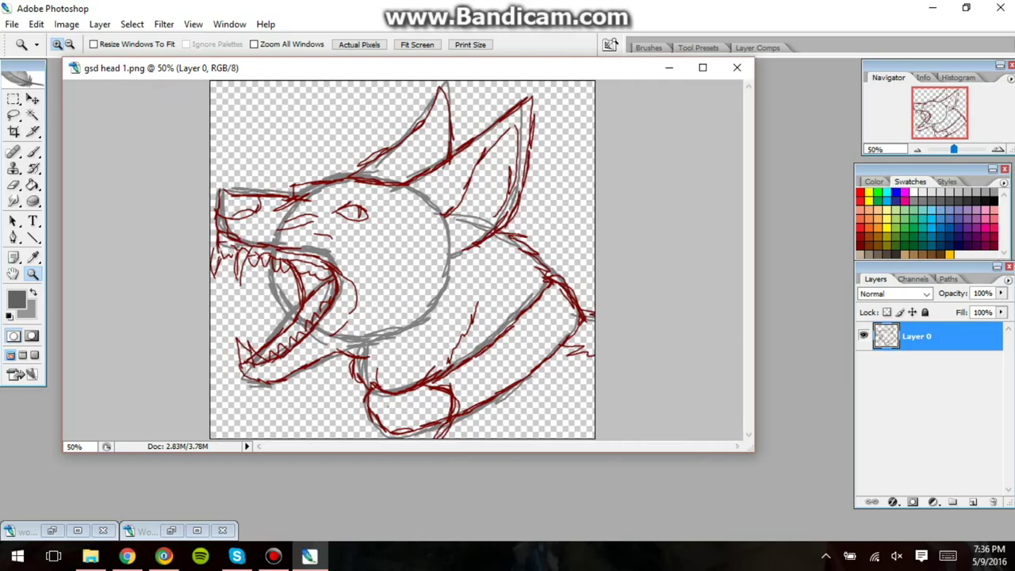
left_click_drag(409, 452, 408, 534)
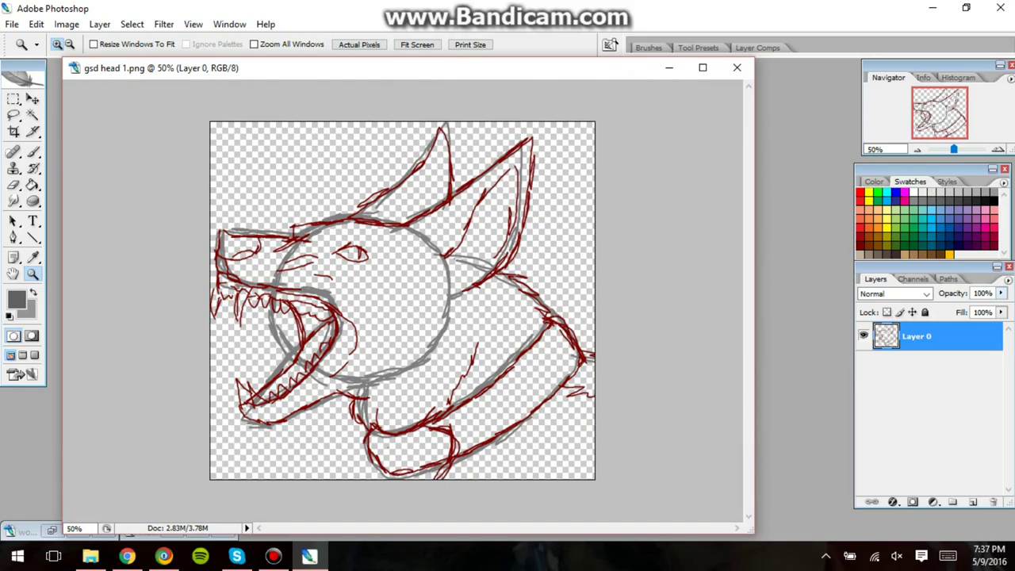
Lower the sketch layer's opacity to 80% and add a new empty layer above it
left_click(1001, 292)
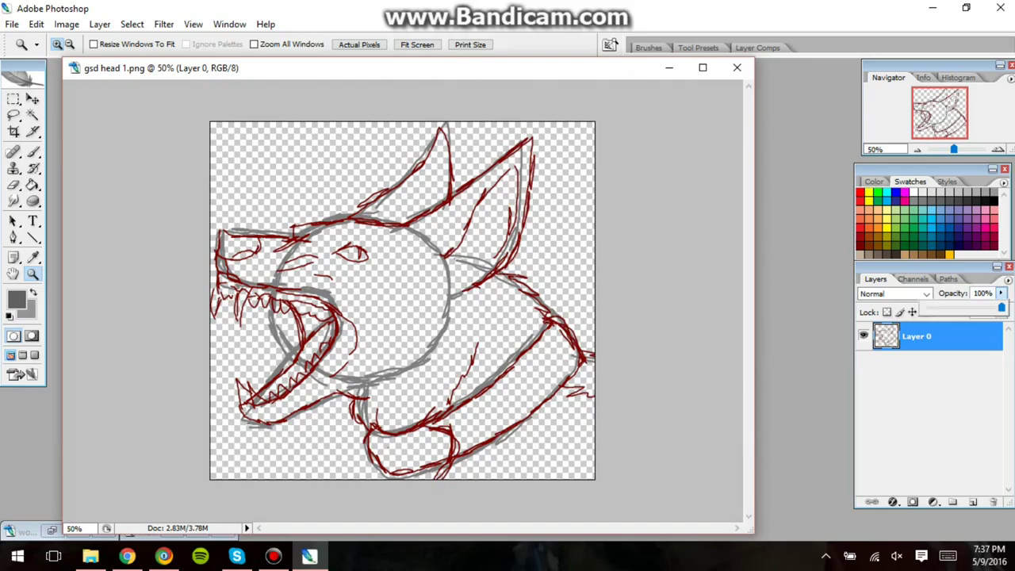
left_click_drag(1001, 307, 987, 307)
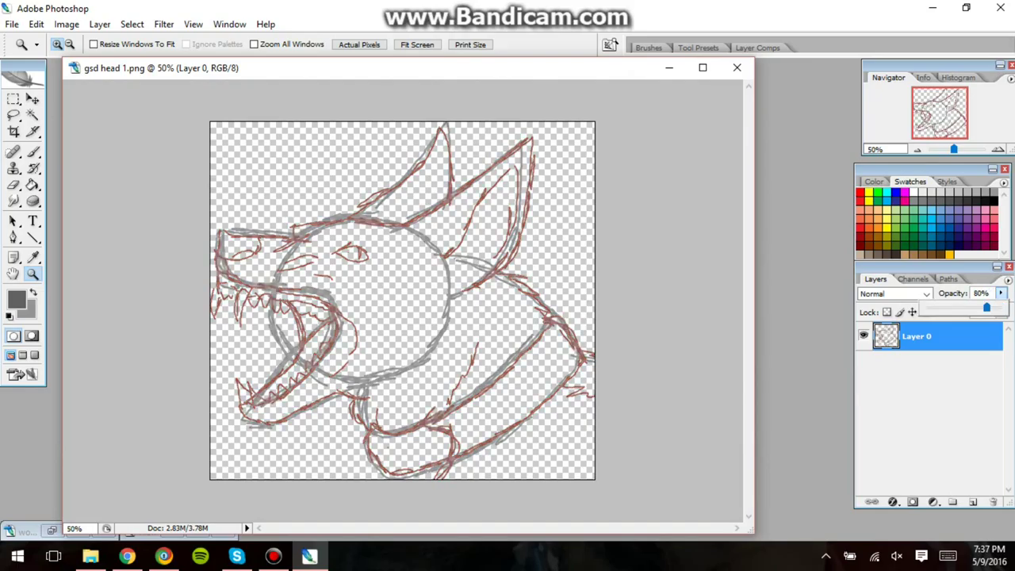
left_click(973, 502)
Set up a black 5 px hard round brush from the all_an_artist_needs_brushes_by_fritchie set, replacing the current brushes
left_click_drag(213, 127, 555, 353)
key("b")
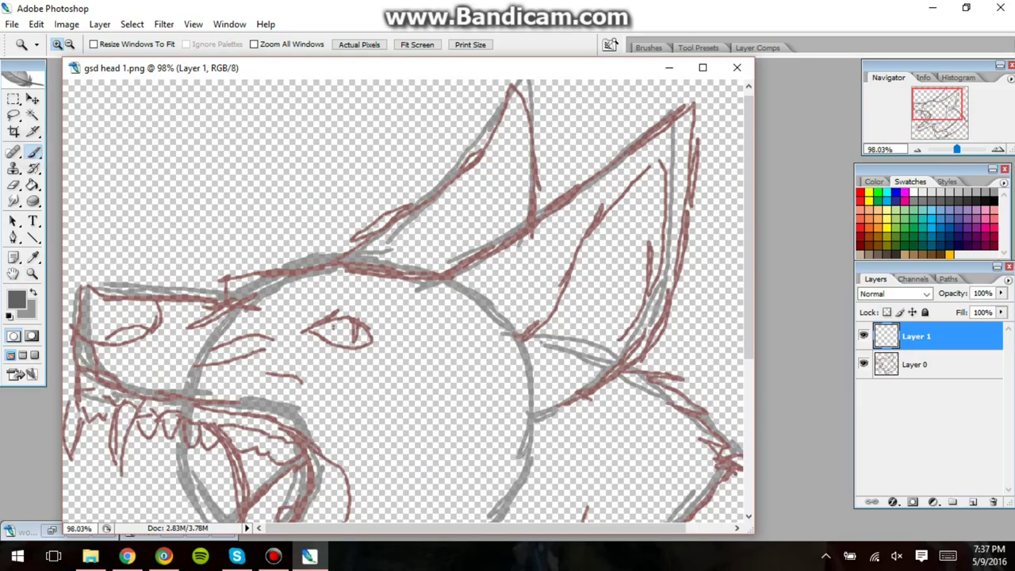
key("d")
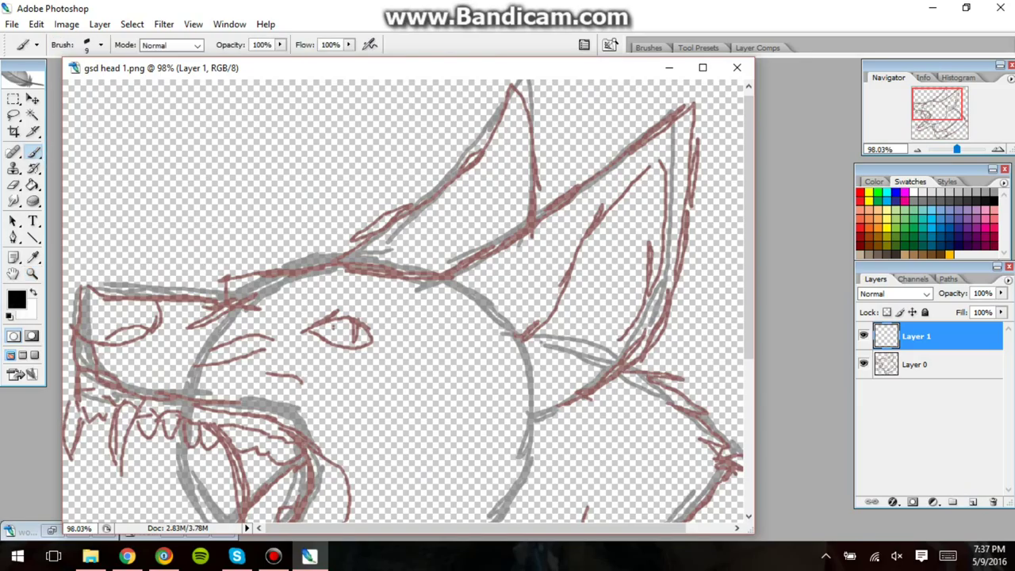
left_click(101, 45)
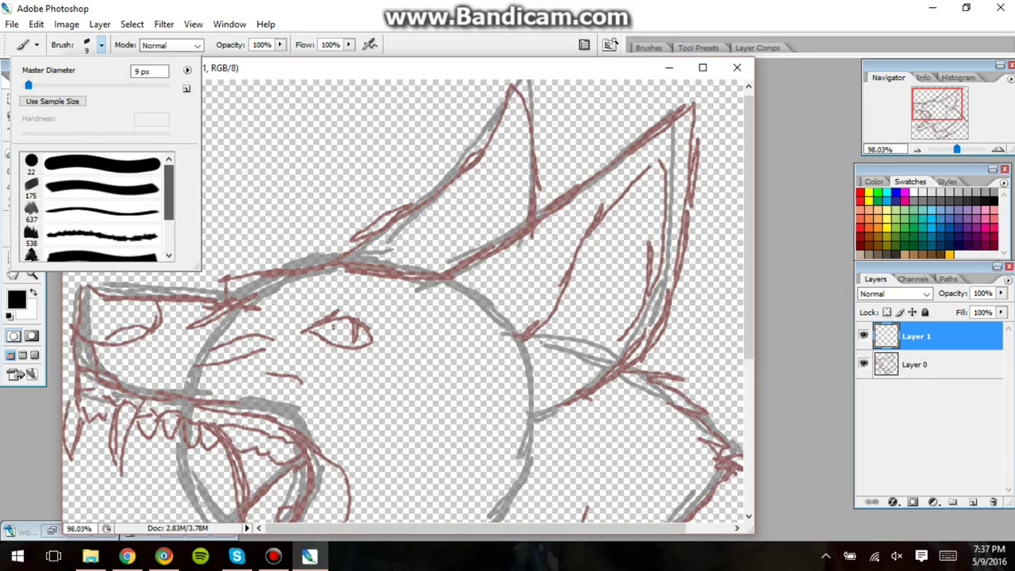
left_click(187, 70)
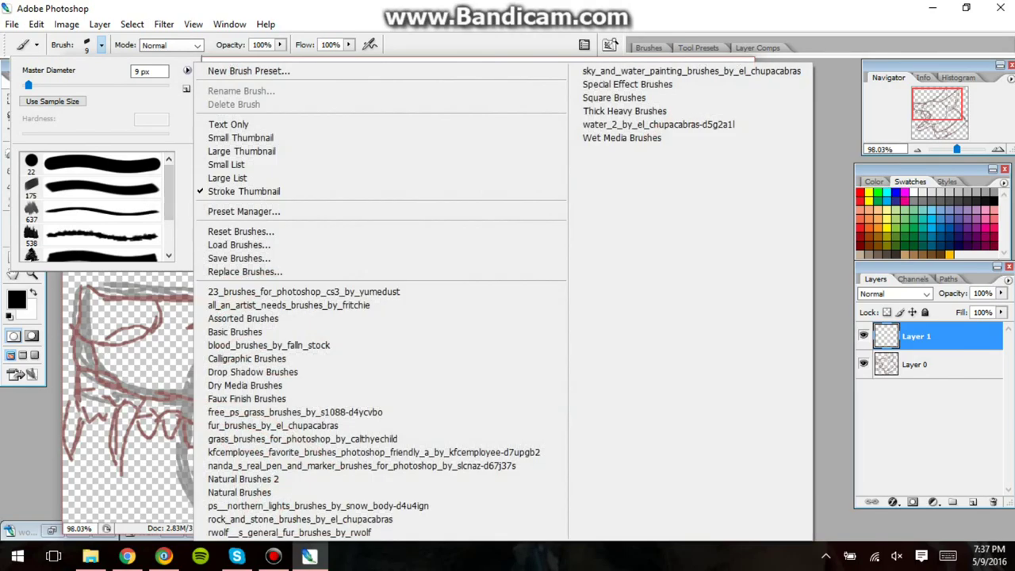
left_click(288, 304)
left_click(448, 217)
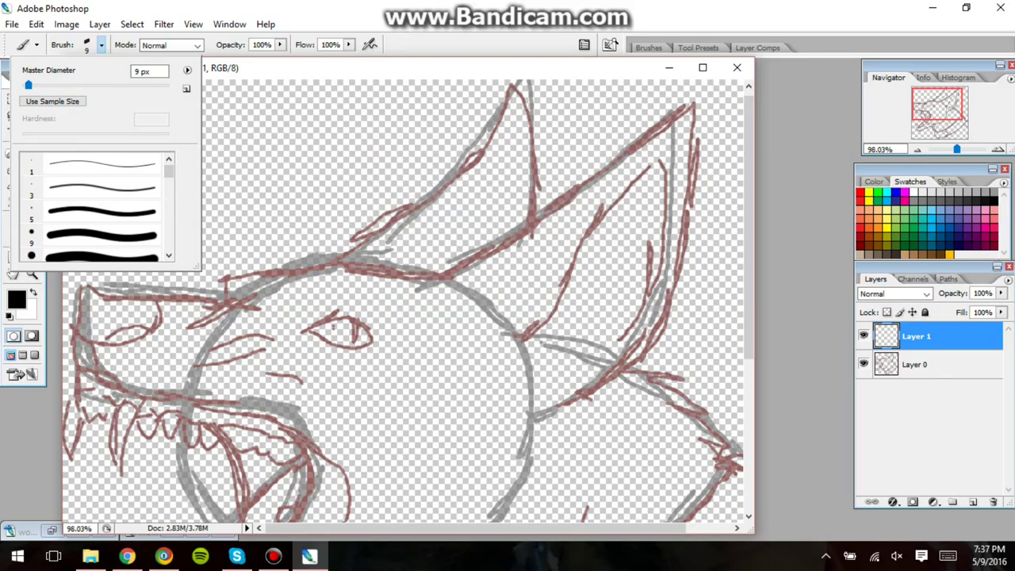
left_click(82, 188)
left_click(88, 212)
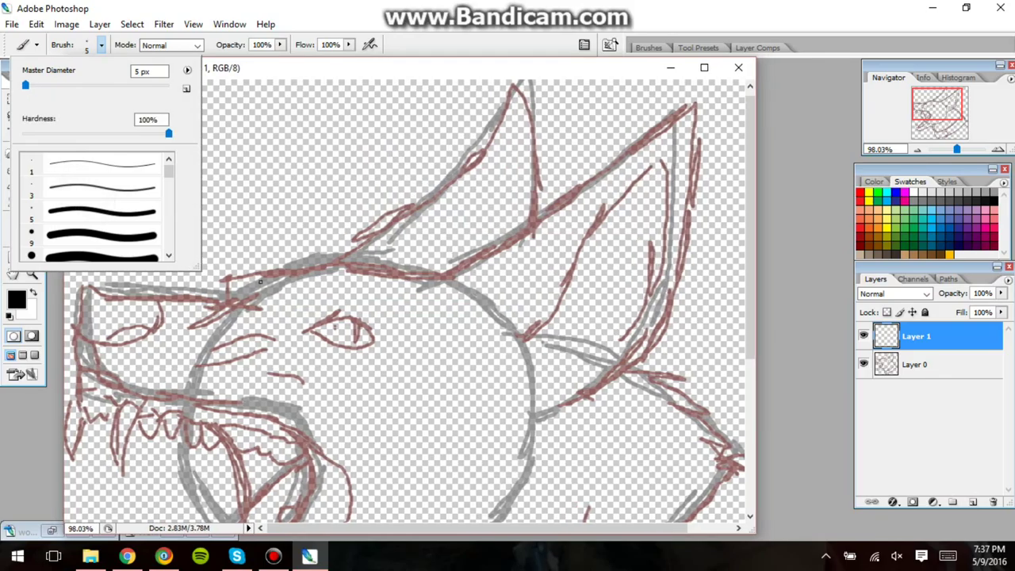
Trace the brow line above the eye in black on Layer 1 and undo the stray stroke below it
left_click(259, 281)
mouse_move(321, 260)
left_mouse_down()
mouse_move(252, 297)
mouse_move(287, 280)
left_mouse_up()
scroll(250, 295, "right", 3)
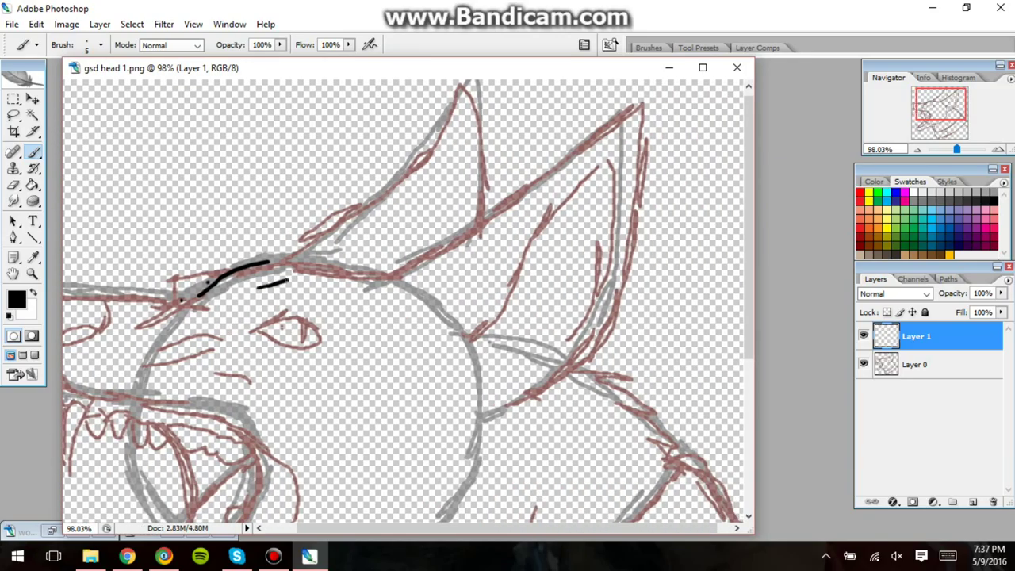
key("ctrl+z")
scroll(286, 279, "up", 2)
scroll(286, 279, "down", 1)
scroll(286, 279, "up", 1)
scroll(286, 279, "down", 1)
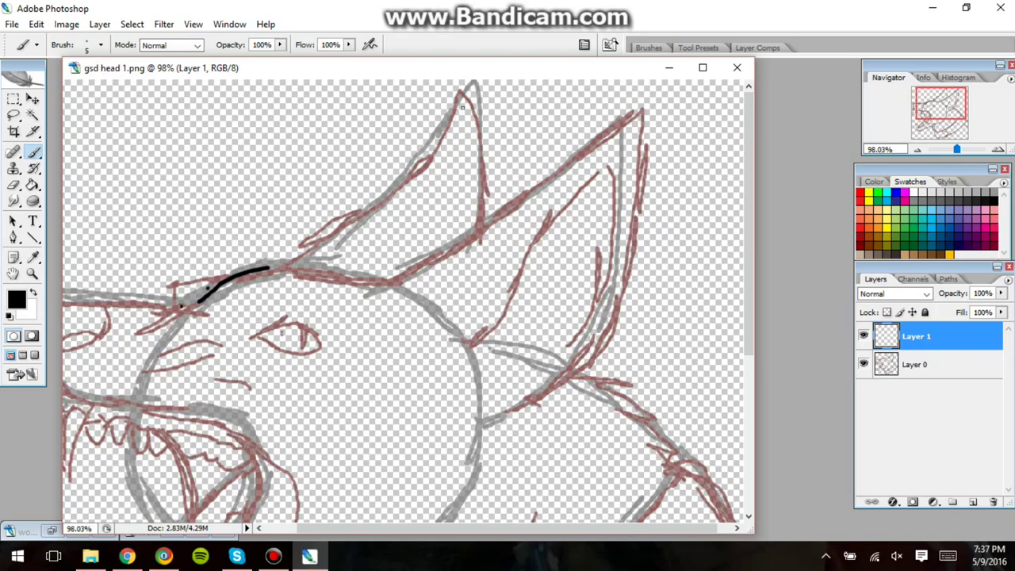
Trace the front edge of the far ear from its tip down to the brow, with the document window maximized
left_click_drag(460, 93, 438, 152)
left_click(703, 67)
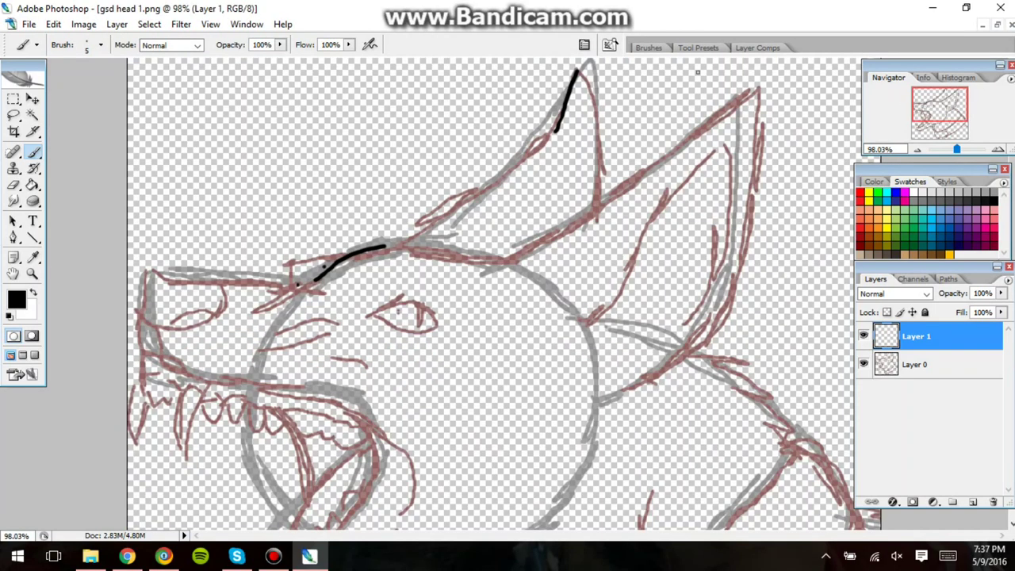
scroll(492, 294, "up", 1)
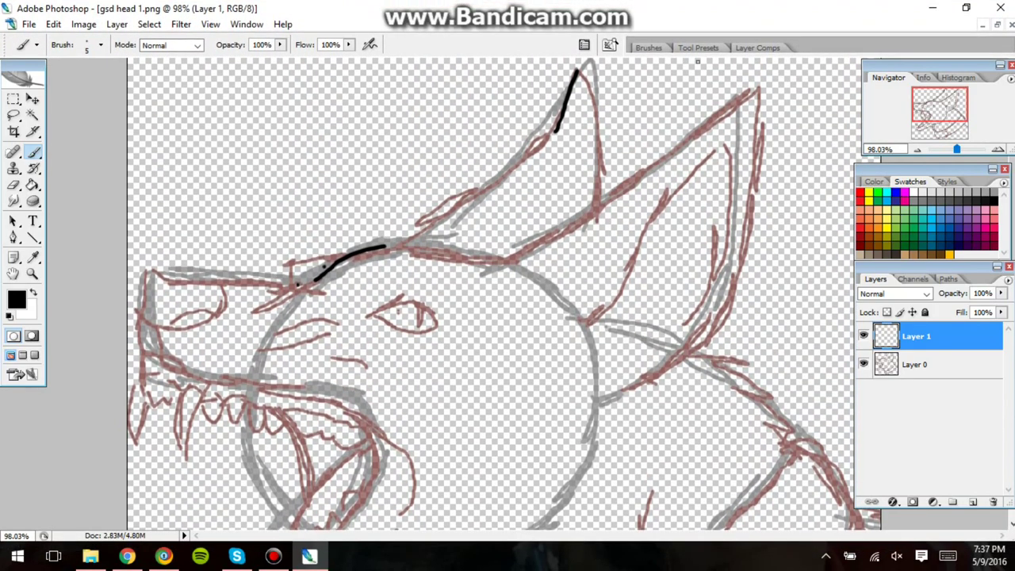
mouse_move(370, 254)
left_mouse_down()
mouse_move(508, 166)
mouse_move(574, 86)
left_mouse_up()
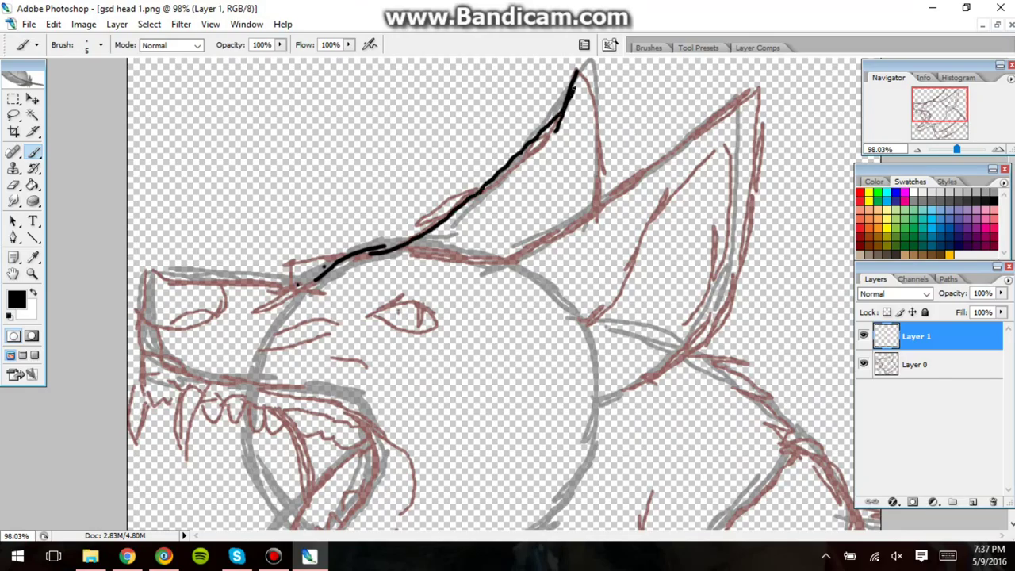
Trace the bridge of the muzzle up to the brow, and outline the front of the snout and the nose
mouse_move(157, 273)
left_mouse_down()
mouse_move(284, 279)
mouse_move(584, 94)
left_mouse_up()
right_click(161, 269)
left_click(139, 303)
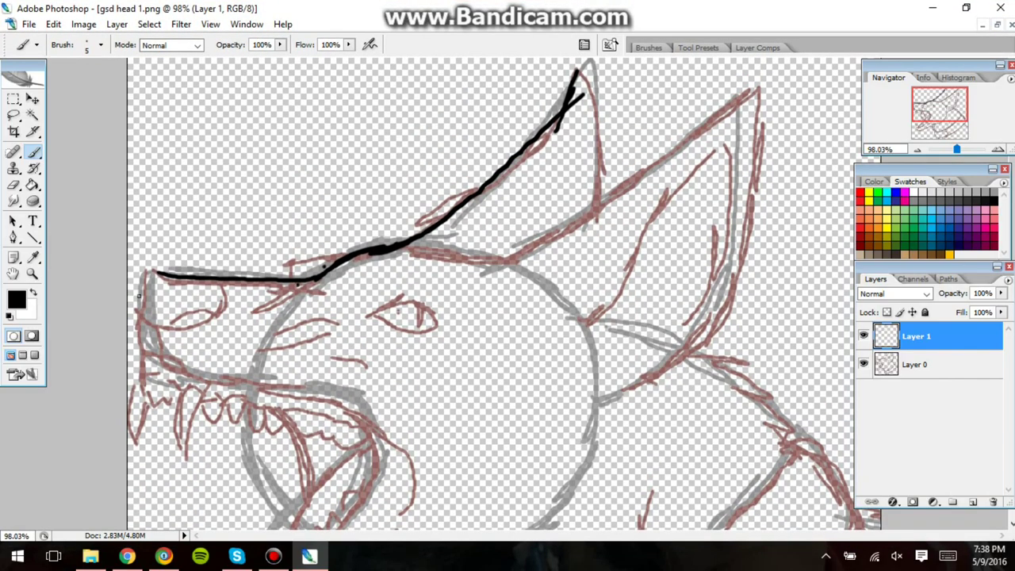
mouse_move(142, 384)
left_mouse_down()
mouse_move(148, 292)
mouse_move(158, 272)
mouse_move(173, 272)
left_mouse_up()
mouse_move(142, 318)
left_mouse_down()
mouse_move(209, 318)
mouse_move(226, 300)
mouse_move(221, 279)
left_mouse_up()
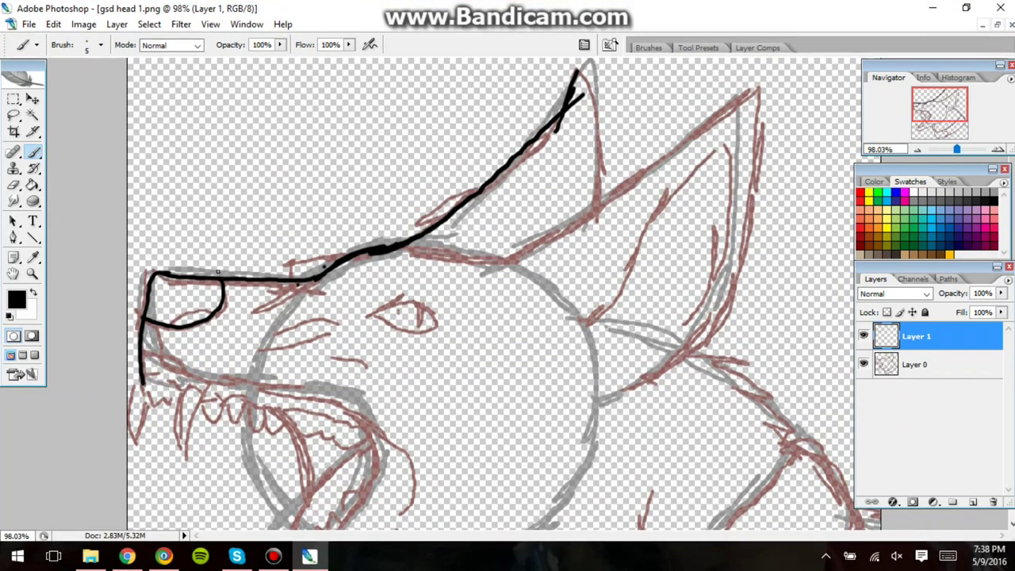
Trace the upper lip line from under the nose back around the corner of the open mouth
mouse_move(313, 388)
left_mouse_down()
mouse_move(213, 384)
mouse_move(173, 369)
mouse_move(159, 322)
left_mouse_up()
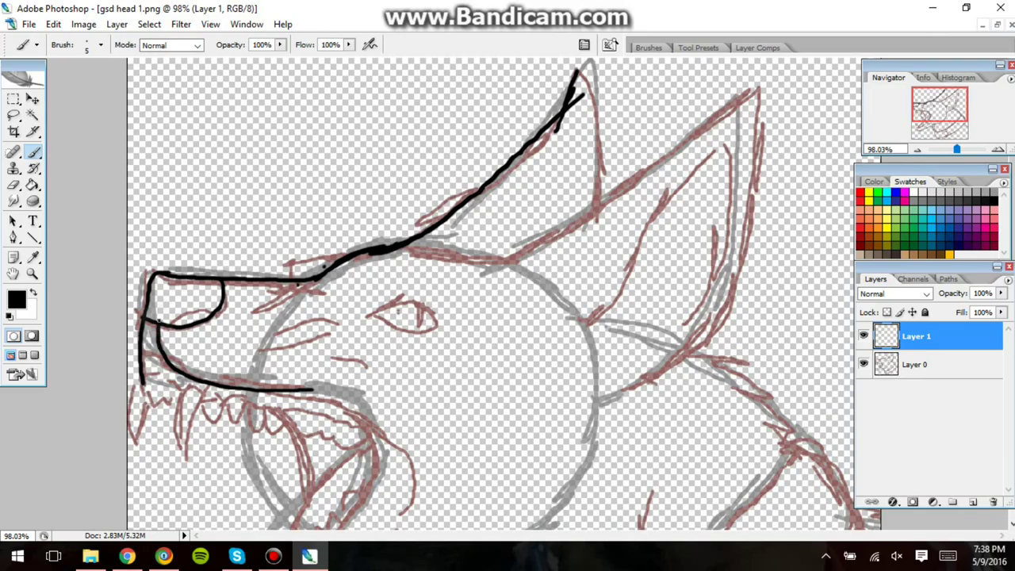
scroll(492, 293, "down", 2)
scroll(158, 317, "down", 2)
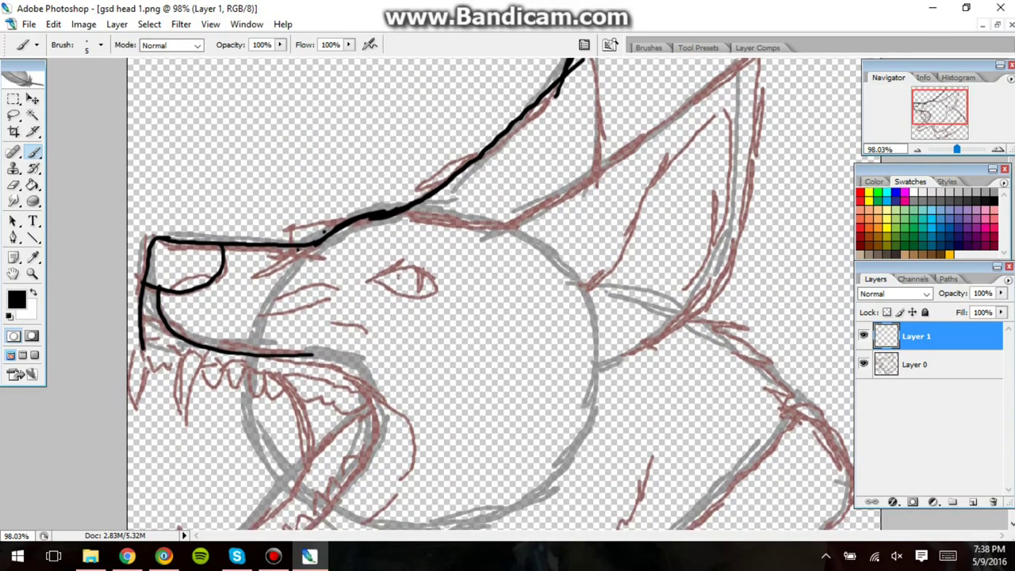
left_click_drag(142, 319, 181, 333)
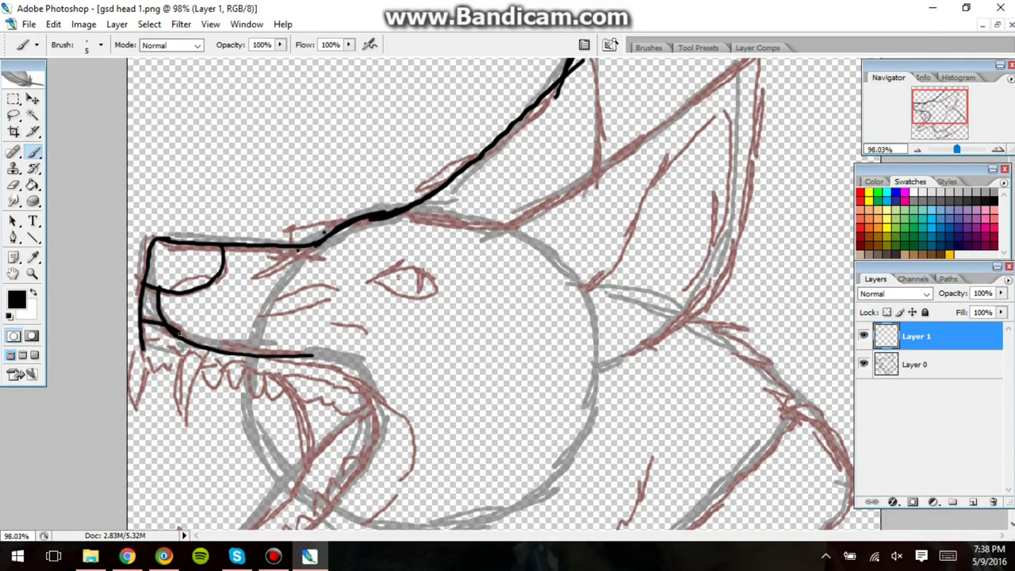
mouse_move(311, 356)
left_mouse_down()
mouse_move(344, 365)
mouse_move(383, 402)
mouse_move(381, 442)
mouse_move(315, 529)
left_mouse_up()
Trace the almond-shaped eye outline and draw a narrow vertical pupil inside it
mouse_move(364, 282)
left_mouse_down()
mouse_move(428, 268)
mouse_move(444, 285)
mouse_move(367, 280)
left_mouse_up()
scroll(366, 281, "up", 2)
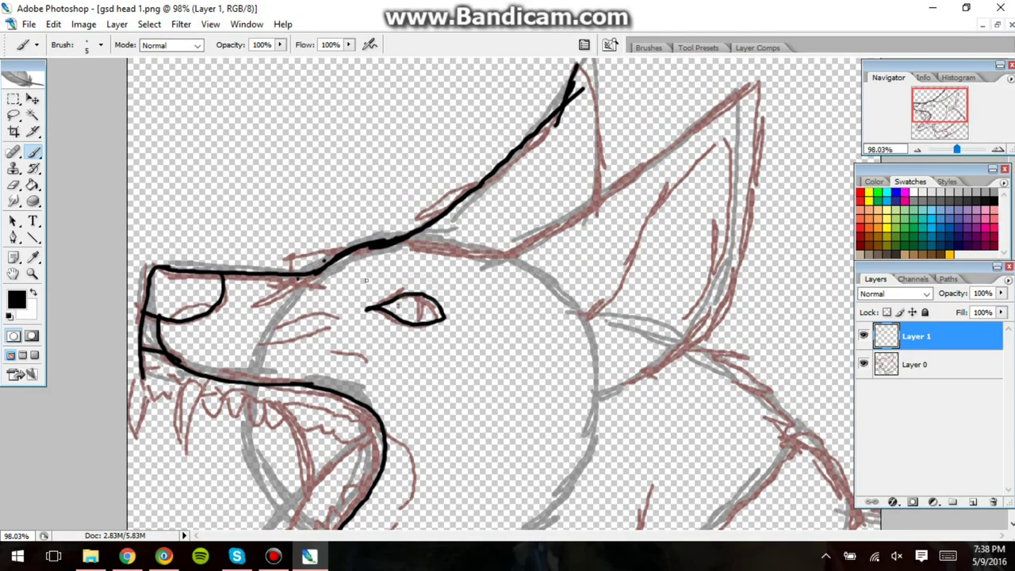
scroll(366, 280, "up", 1)
scroll(366, 279, "down", 1)
mouse_move(426, 325)
left_mouse_down()
mouse_move(422, 302)
mouse_move(423, 326)
left_mouse_up()
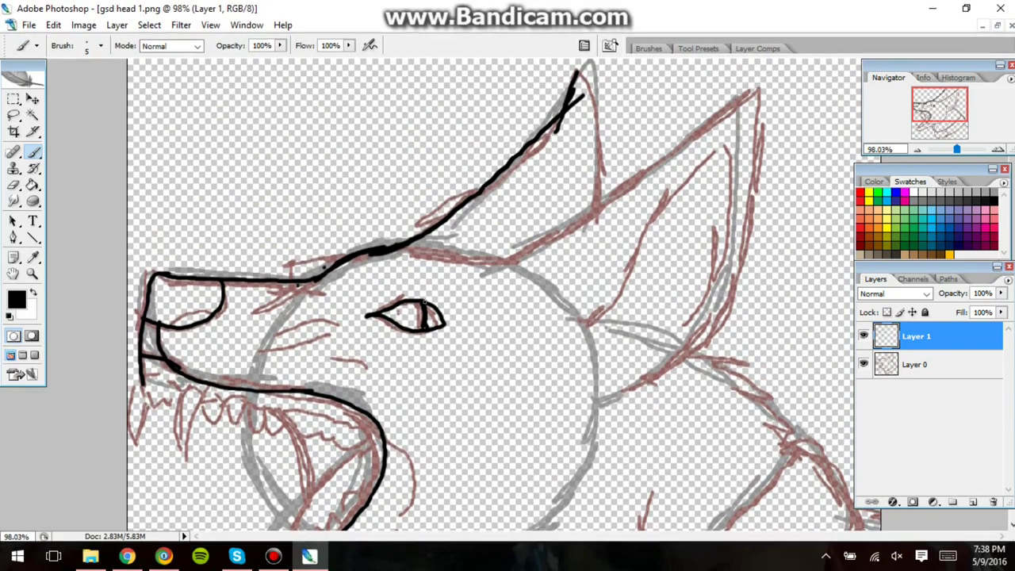
scroll(401, 304, "down", 1)
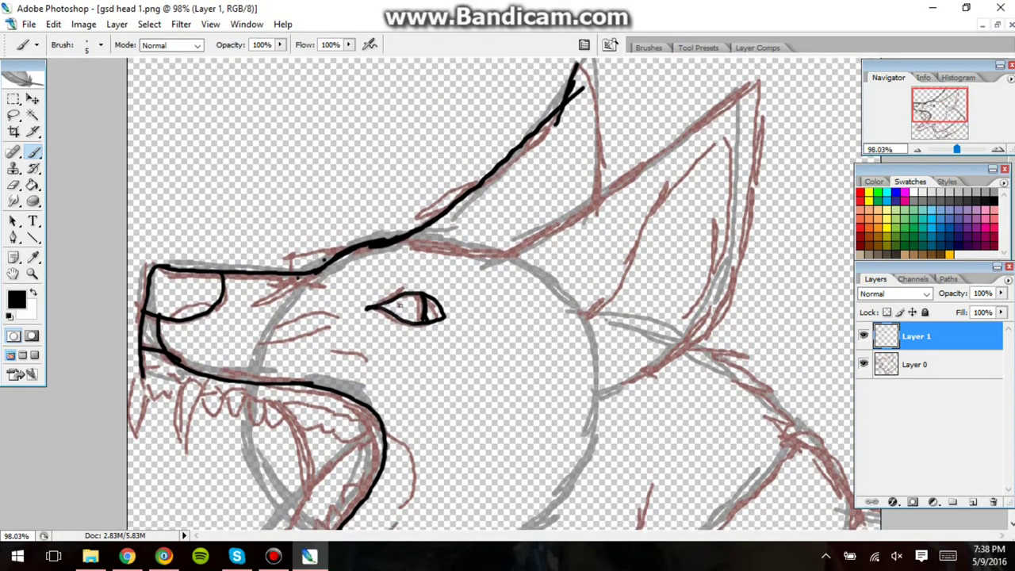
scroll(391, 308, "up", 1)
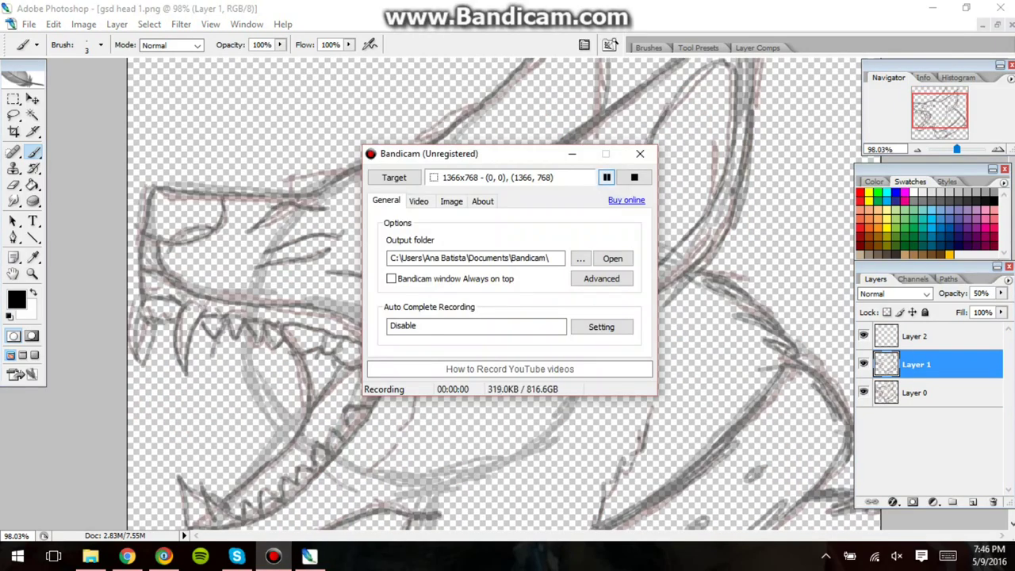
On Layer 2, ink the near ear's back edge and the lower part of its front edge with the 3 px brush
left_click(571, 154)
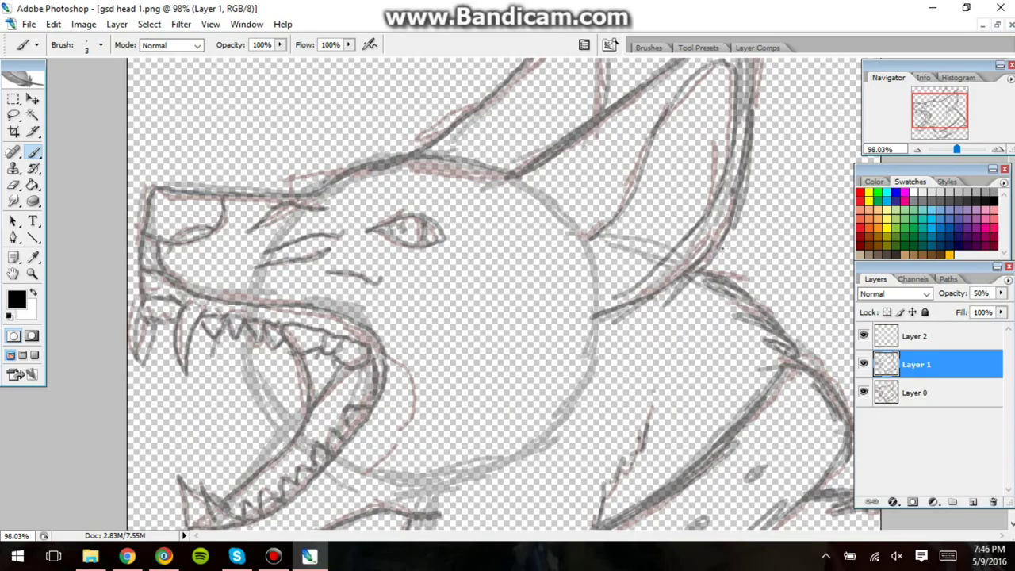
scroll(504, 294, "up", 5)
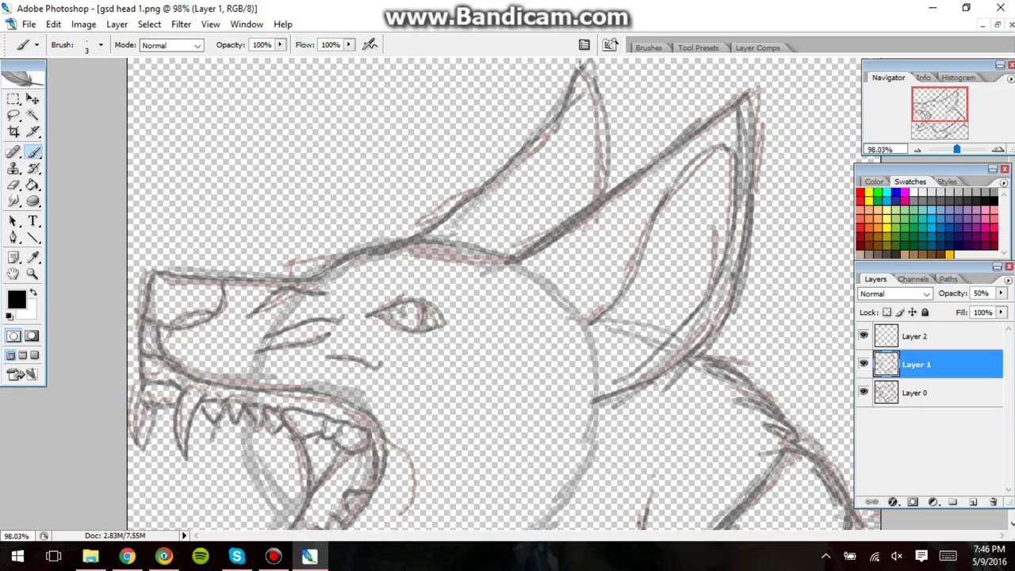
mouse_move(582, 71)
left_mouse_down()
mouse_move(602, 113)
mouse_move(610, 182)
left_mouse_up()
left_click(917, 336)
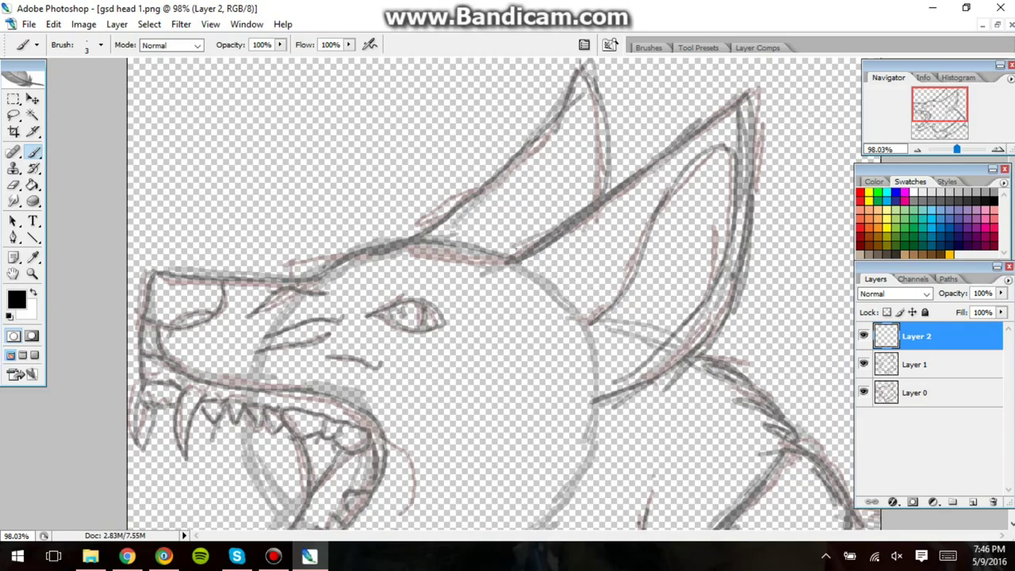
left_click_drag(514, 259, 579, 224)
mouse_move(595, 406)
left_mouse_down()
mouse_move(655, 386)
mouse_move(708, 342)
mouse_move(739, 295)
mouse_move(747, 84)
left_mouse_up()
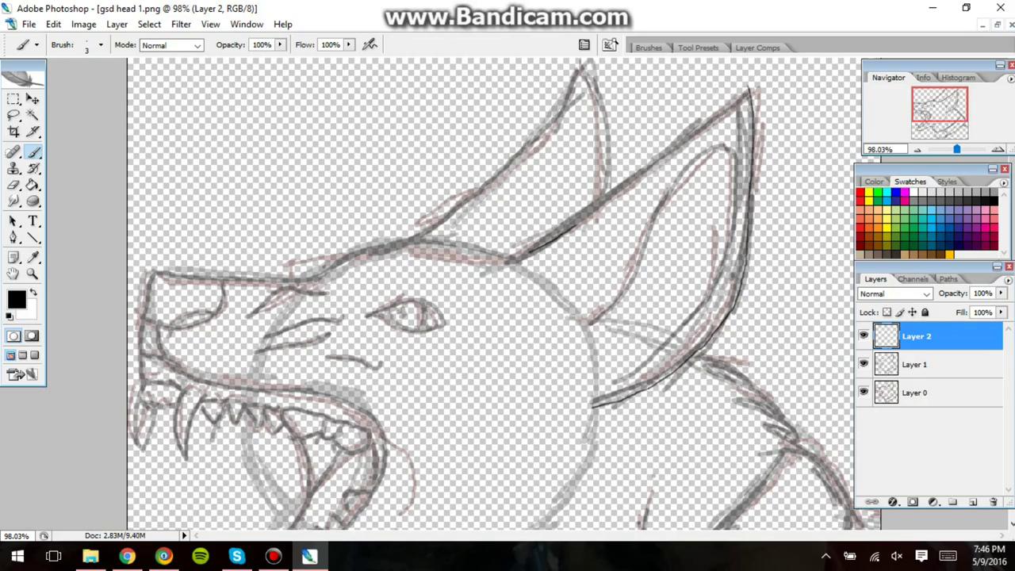
Hide and show Layer 1 and Layer 0 in turn to check the new lines against the sketches
left_click(863, 364)
left_click(863, 364)
left_click(863, 393)
left_click(862, 393)
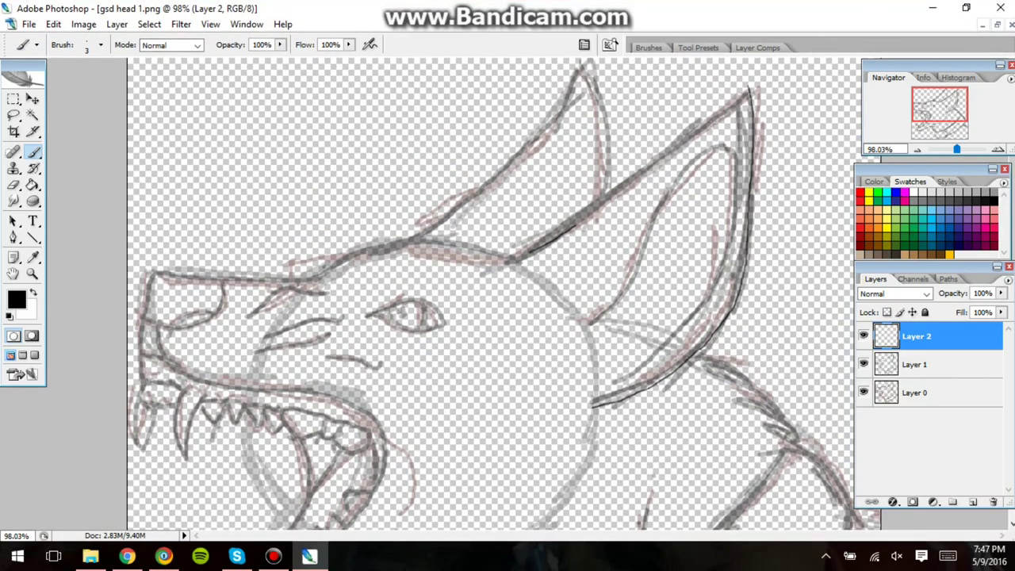
Ink the remaining front edge of the near ear and both edges of the far ear on Layer 2
left_click_drag(711, 121, 547, 244)
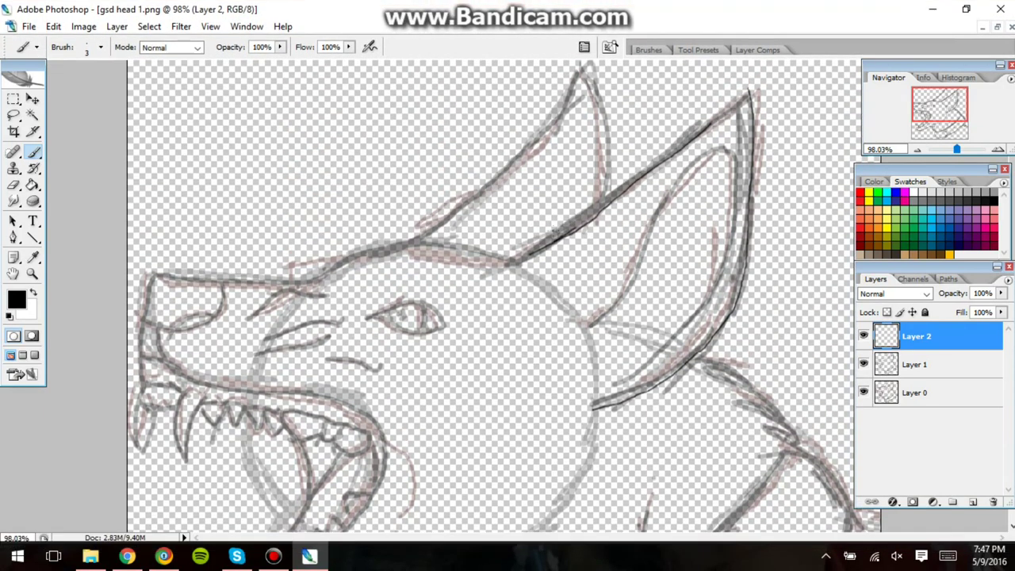
key("ctrl+z")
left_click_drag(560, 117, 422, 247)
mouse_move(579, 71)
left_mouse_down()
mouse_move(605, 118)
mouse_move(591, 217)
left_mouse_up()
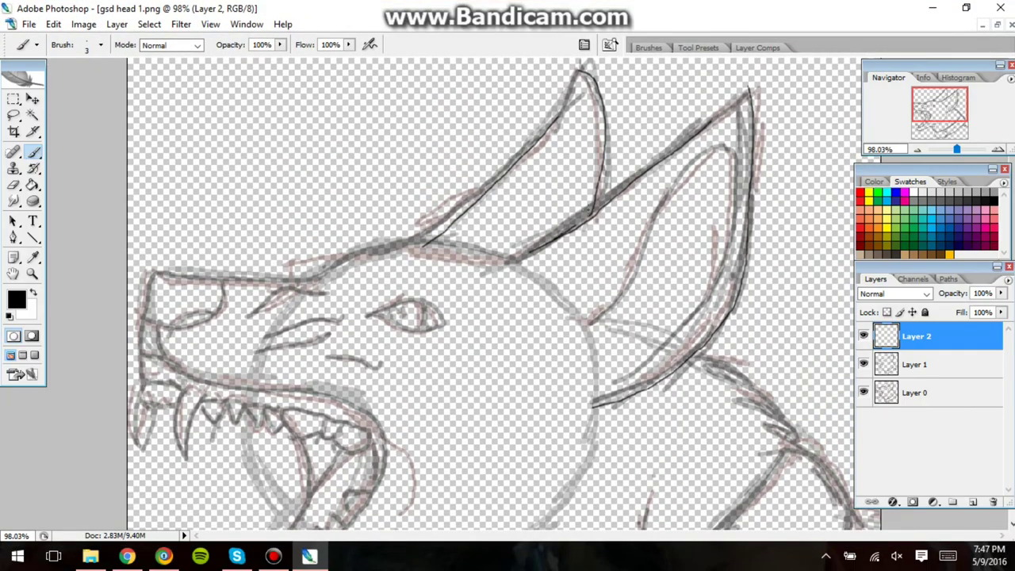
Ink the top profile of the head from the nose along the muzzle and forehead to the near ear's base
mouse_move(146, 270)
left_mouse_down()
mouse_move(325, 290)
mouse_move(337, 260)
mouse_move(425, 242)
left_mouse_up()
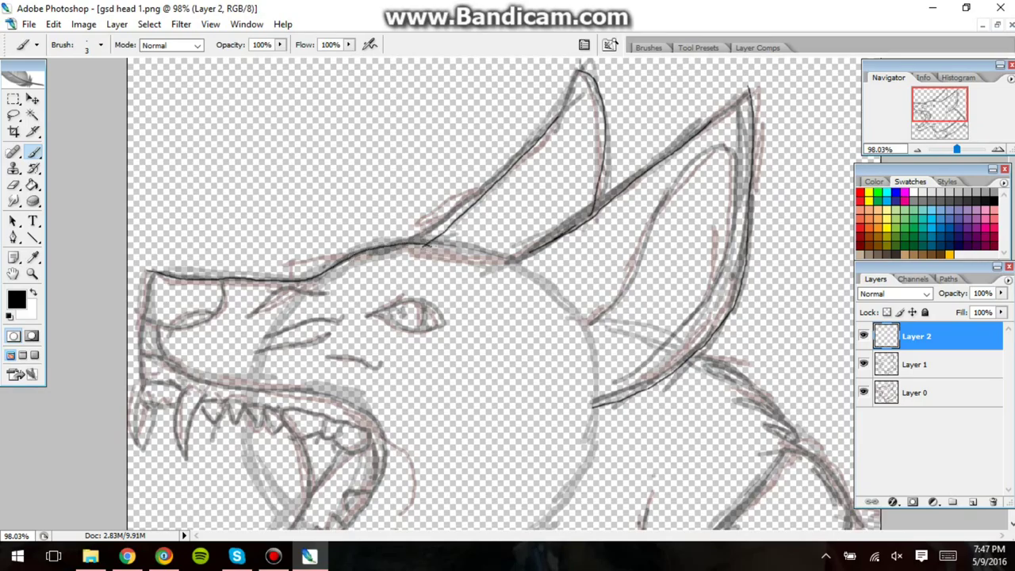
left_click_drag(511, 261, 412, 245)
Ink the eye outline with a thick vertical pupil and add small detail strokes inside the eye
mouse_move(364, 316)
left_mouse_down()
mouse_move(413, 300)
mouse_move(447, 325)
left_mouse_up()
mouse_move(354, 316)
left_mouse_down()
mouse_move(405, 333)
mouse_move(438, 330)
mouse_move(448, 317)
left_mouse_up()
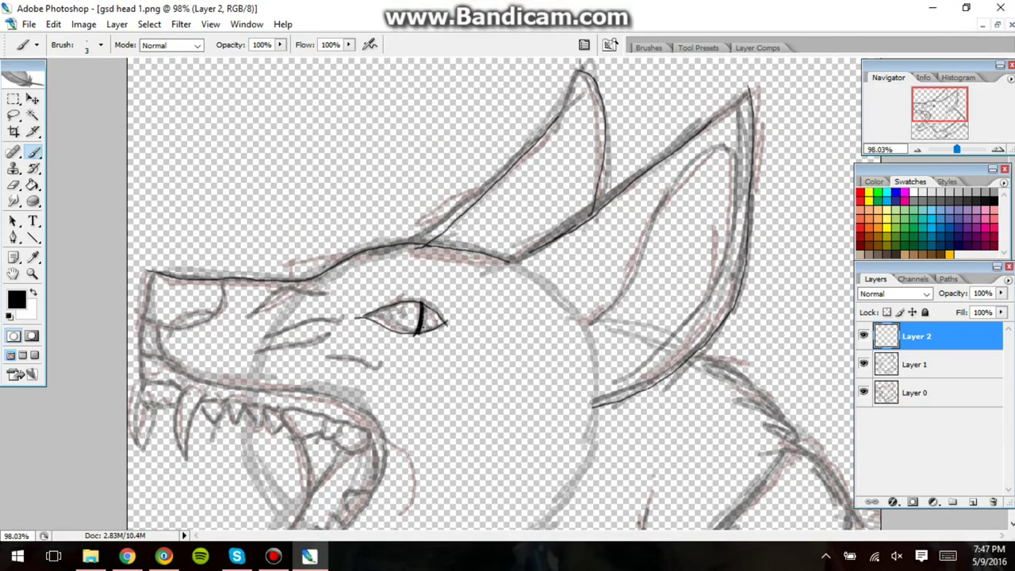
left_click_drag(388, 309, 379, 327)
left_click_drag(404, 310, 401, 315)
Ink the furry back of the neck from behind the near ear down along the collar's outer edge
mouse_move(691, 357)
left_mouse_down()
mouse_move(743, 384)
mouse_move(793, 438)
mouse_move(763, 420)
mouse_move(854, 507)
left_mouse_up()
left_click_drag(808, 458, 865, 524)
left_click(274, 556)
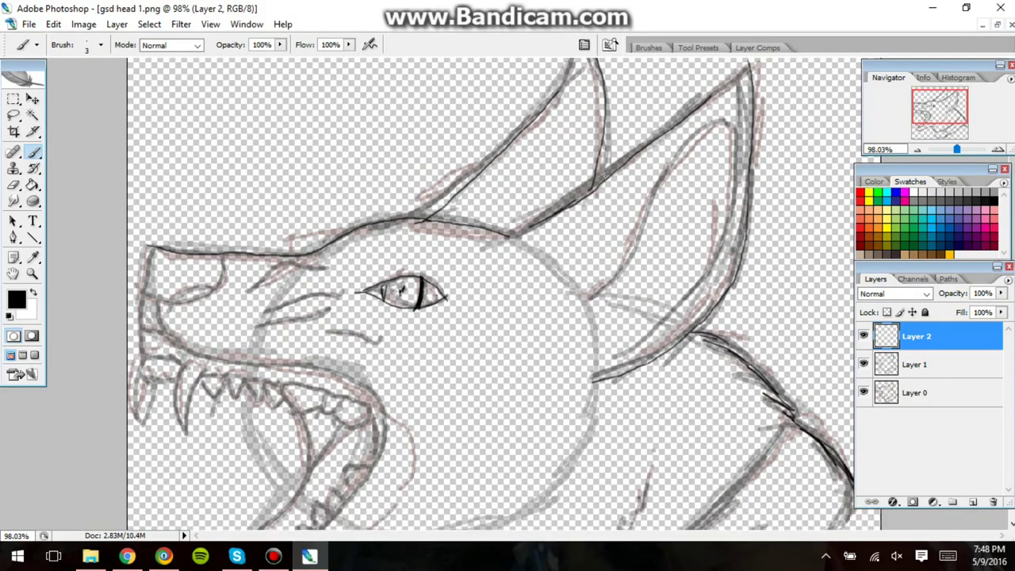
Ink the front edge of the nose and the upper lip line from the muzzle's front back to the mouth corner
left_click_drag(157, 246, 143, 287)
scroll(141, 289, "down", 3)
scroll(141, 289, "up", 1)
scroll(143, 284, "up", 1)
scroll(142, 283, "down", 1)
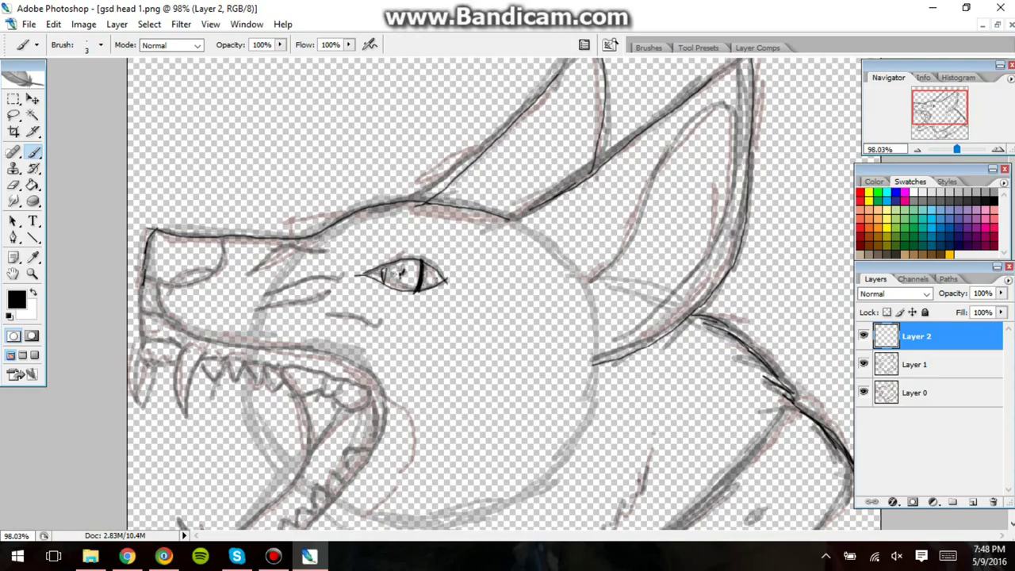
left_click_drag(173, 326, 214, 336)
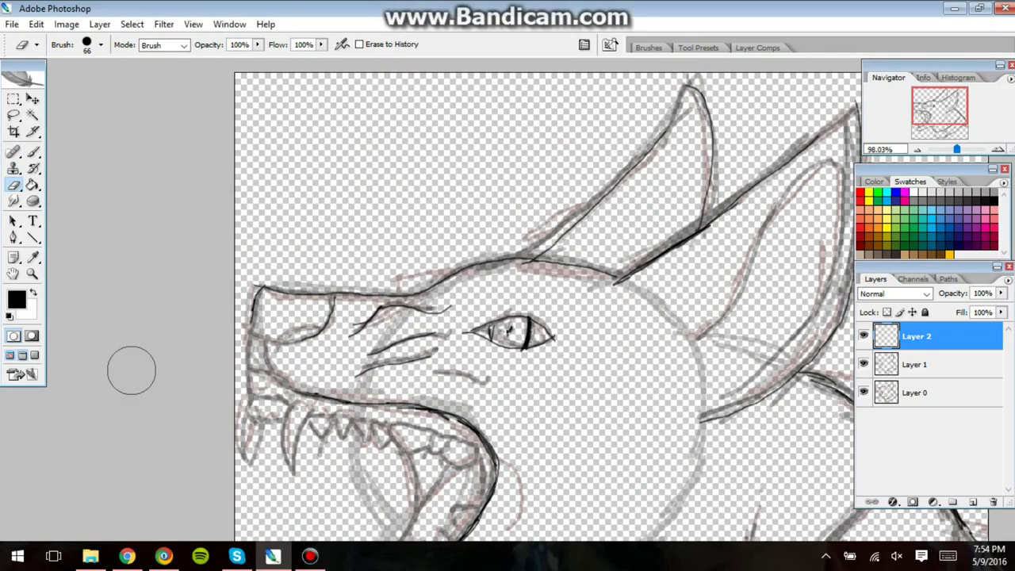
Return to the Brush tool and ink the nose's front edge, the nostril and the muzzle edge beneath the nose
scroll(132, 370, "up", 2)
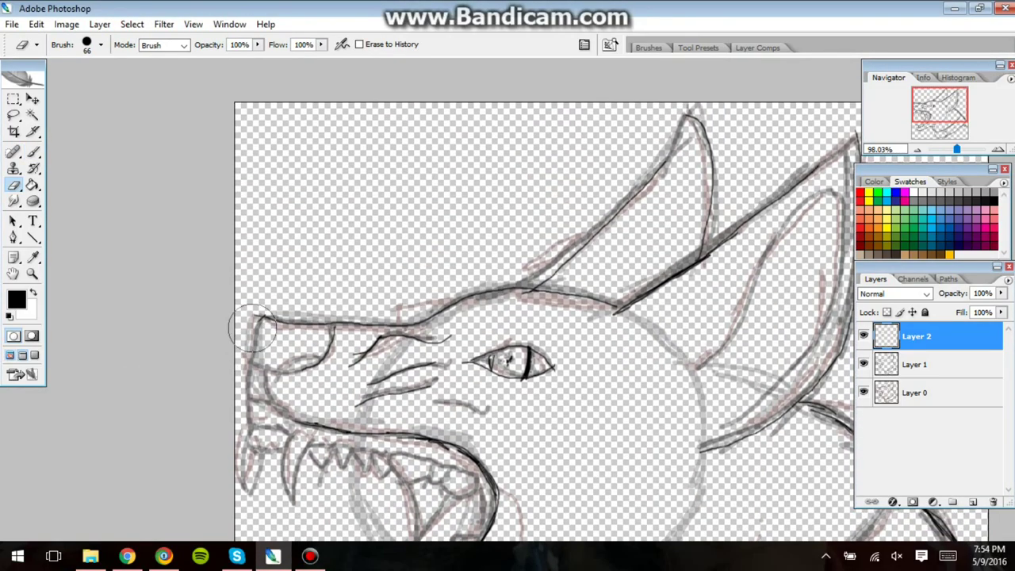
key("b")
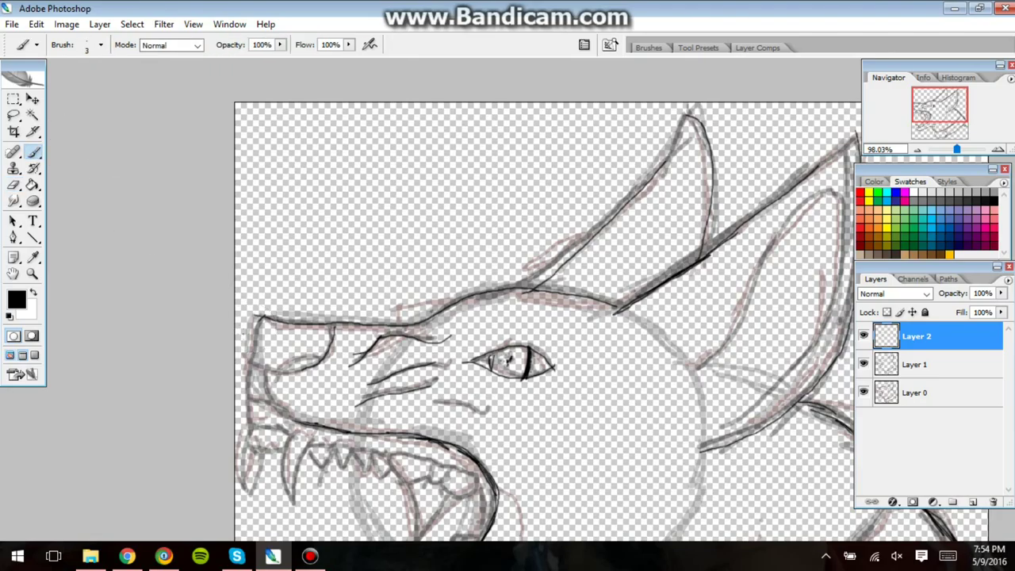
mouse_move(263, 316)
left_mouse_down()
mouse_move(255, 405)
mouse_move(310, 424)
mouse_move(276, 406)
mouse_move(296, 420)
mouse_move(268, 388)
mouse_move(273, 409)
left_mouse_up()
mouse_move(265, 372)
left_mouse_down()
mouse_move(268, 391)
mouse_move(267, 367)
mouse_move(258, 366)
mouse_move(271, 376)
left_mouse_up()
mouse_move(270, 374)
left_mouse_down()
mouse_move(314, 364)
mouse_move(307, 356)
mouse_move(282, 373)
left_mouse_up()
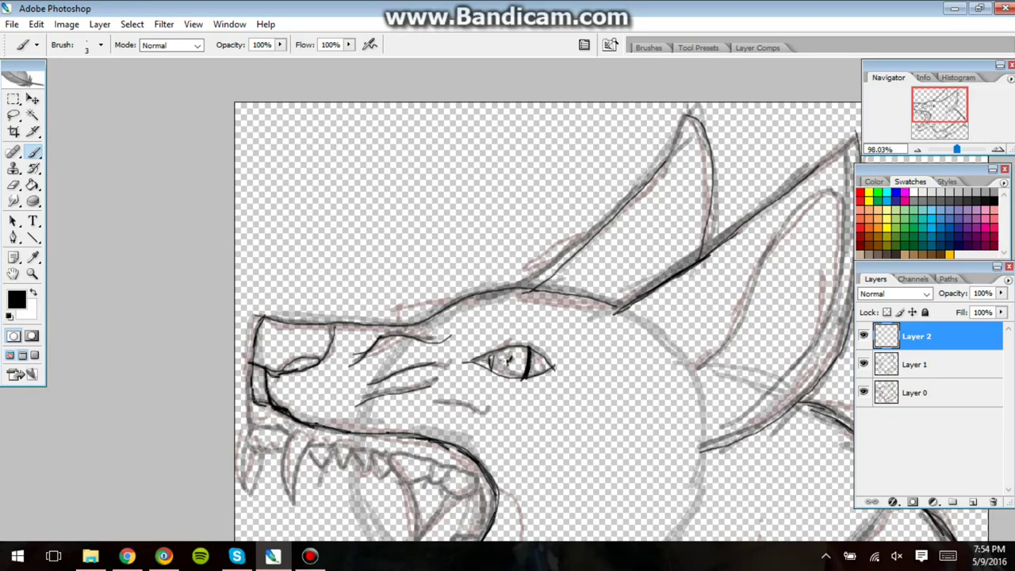
Ink the upper teeth from the front teeth and large fang back to the molars, including the gum line
mouse_move(252, 403)
left_mouse_down()
mouse_move(255, 455)
mouse_move(291, 436)
mouse_move(260, 428)
mouse_move(291, 438)
mouse_move(281, 464)
mouse_move(294, 499)
mouse_move(301, 439)
left_mouse_up()
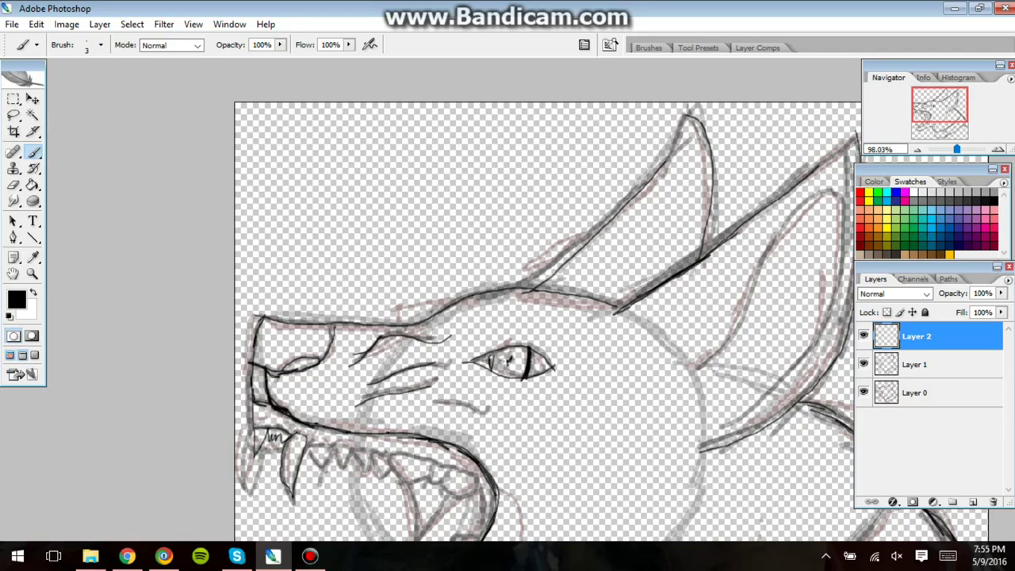
mouse_move(301, 446)
left_mouse_down()
mouse_move(320, 467)
mouse_move(330, 453)
mouse_move(341, 463)
mouse_move(352, 446)
mouse_move(365, 475)
mouse_move(370, 453)
mouse_move(389, 486)
left_mouse_up()
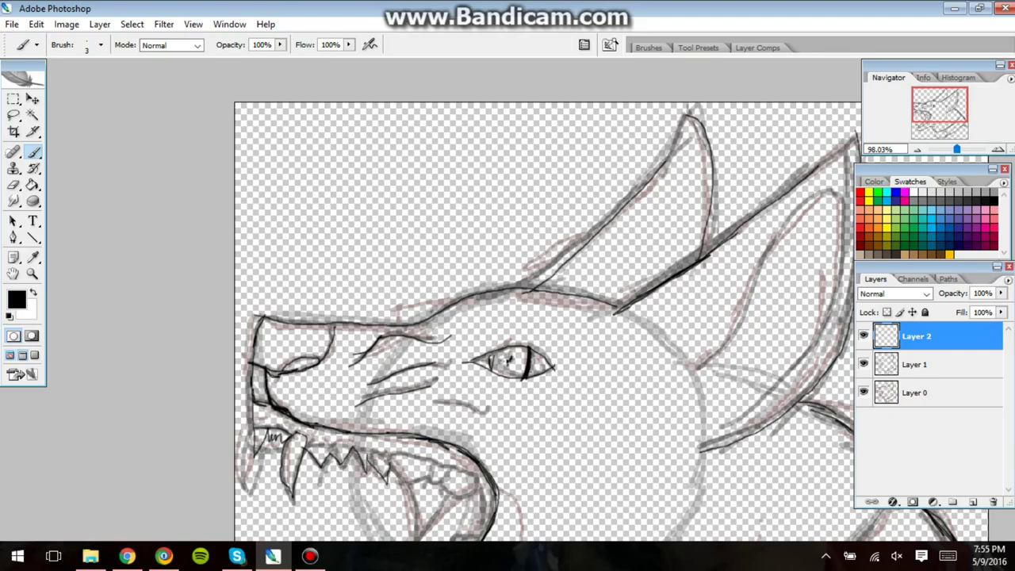
mouse_move(422, 474)
left_mouse_down()
mouse_move(419, 456)
mouse_move(436, 480)
mouse_move(448, 470)
mouse_move(455, 495)
mouse_move(474, 484)
mouse_move(474, 474)
mouse_move(423, 459)
mouse_move(309, 441)
left_mouse_up()
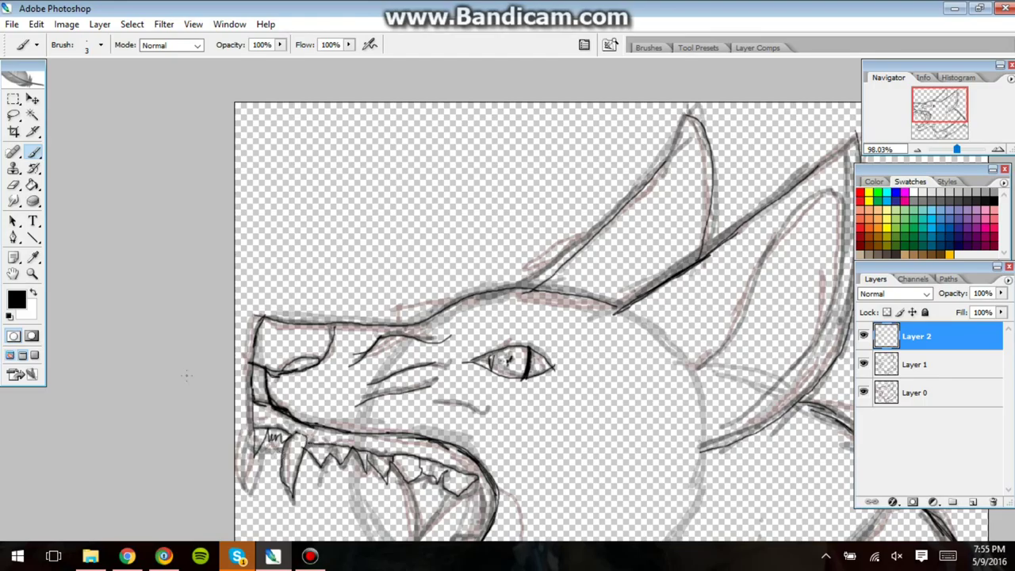
Erase the inked front teeth and front lip edge, and re-ink that area with small incisors and a far fang
left_click(14, 184)
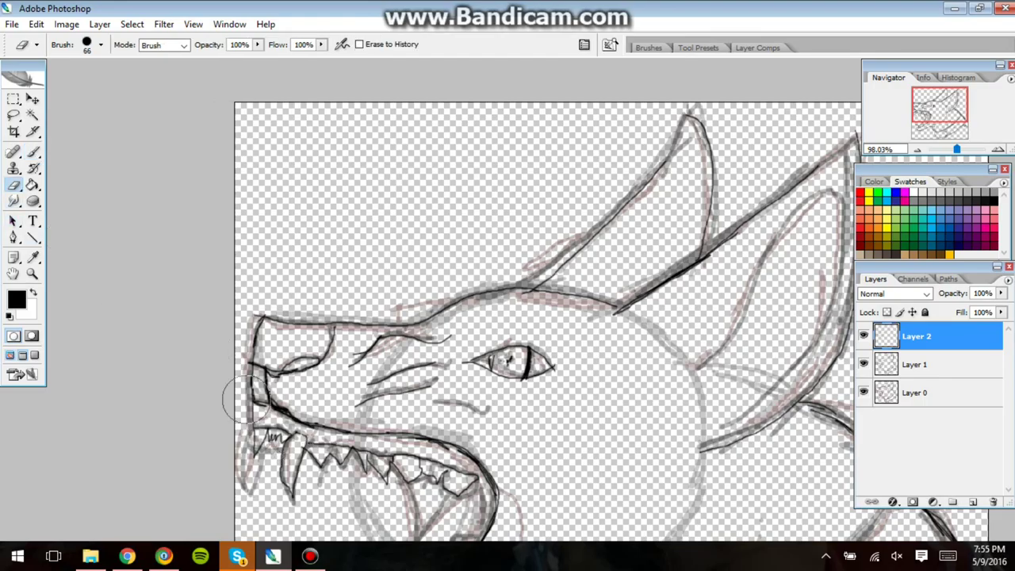
mouse_move(261, 444)
left_mouse_down()
mouse_move(266, 429)
mouse_move(239, 442)
left_mouse_up()
left_click(33, 152)
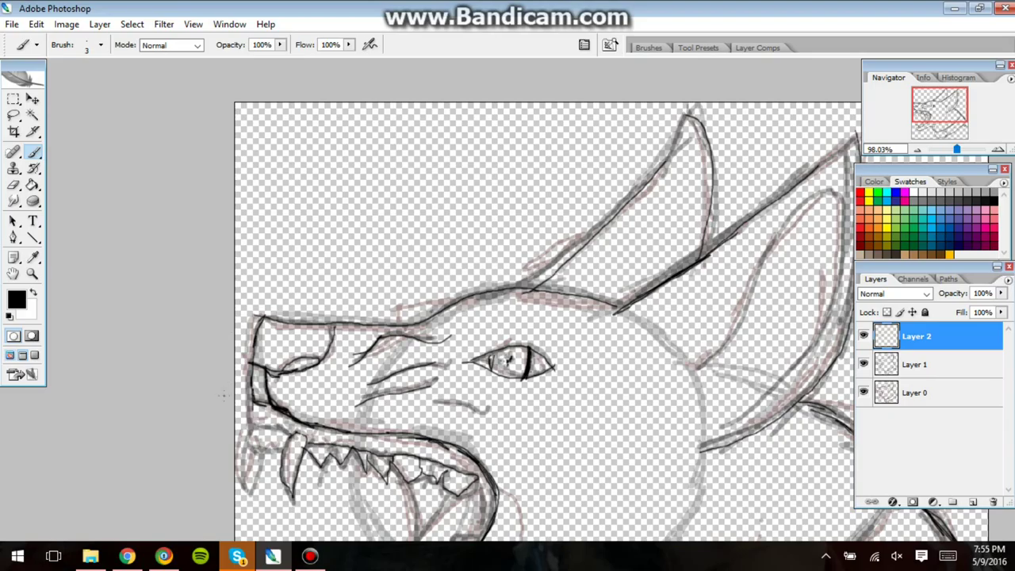
mouse_move(249, 393)
left_mouse_down()
mouse_move(255, 428)
mouse_move(291, 439)
mouse_move(252, 426)
left_mouse_up()
mouse_move(254, 427)
left_mouse_down()
mouse_move(242, 487)
mouse_move(259, 442)
mouse_move(284, 459)
left_mouse_up()
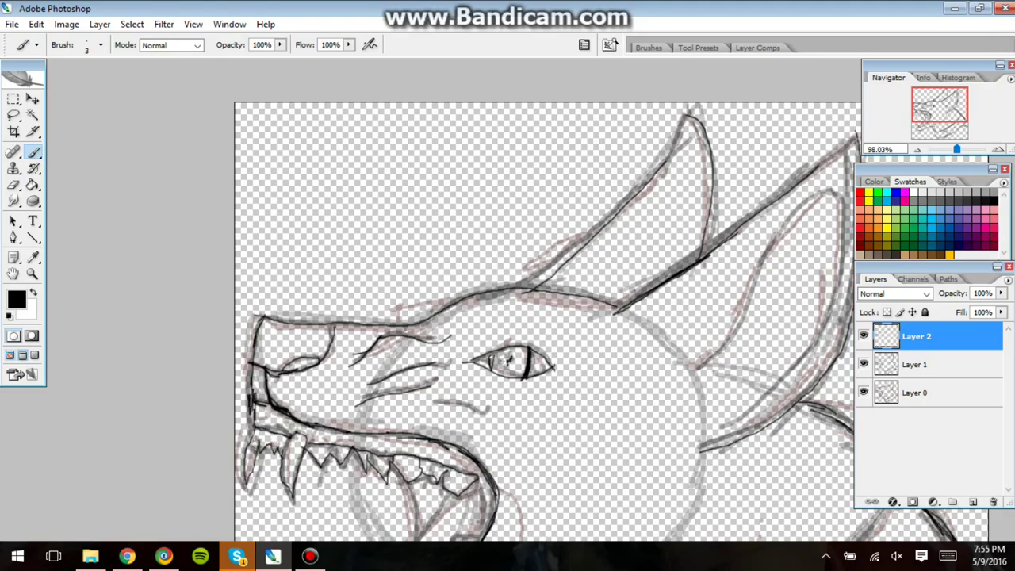
left_click_drag(253, 433, 285, 448)
Ink the inner contour of the near ear from its base up to the tip and down the back side
left_click_drag(690, 368, 740, 317)
mouse_move(829, 192)
left_mouse_down()
mouse_move(789, 206)
mouse_move(731, 328)
left_mouse_up()
scroll(547, 321, "up", 3)
scroll(547, 321, "down", 3)
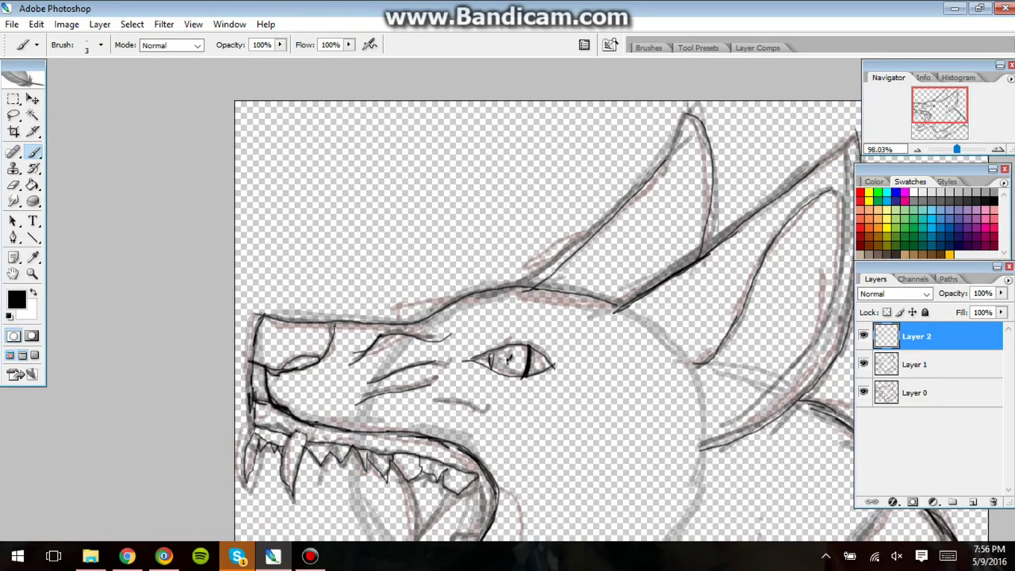
scroll(547, 321, "up", 1)
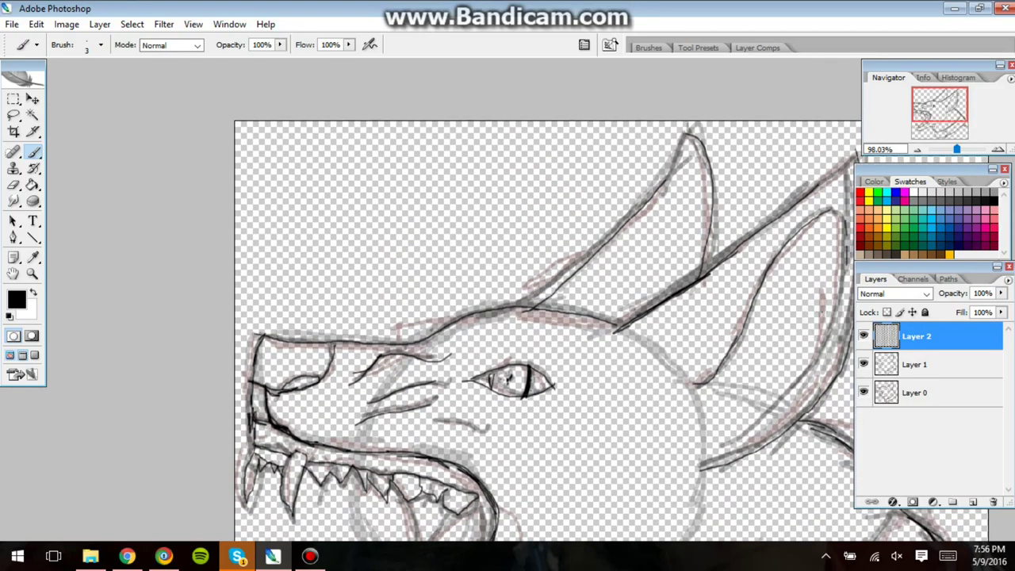
scroll(547, 321, "left", 2)
scroll(547, 321, "right", 1)
mouse_move(718, 432)
left_mouse_down()
mouse_move(743, 438)
mouse_move(786, 411)
left_mouse_up()
left_click_drag(747, 441, 838, 351)
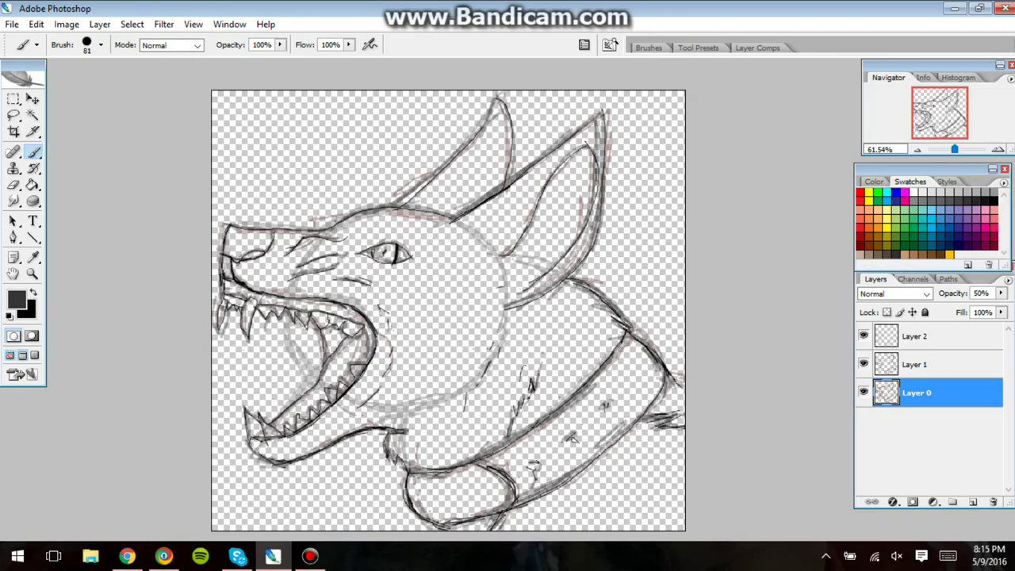
Reset the foreground and background colours to their defaults and choose the 3 px brush
left_click(10, 316)
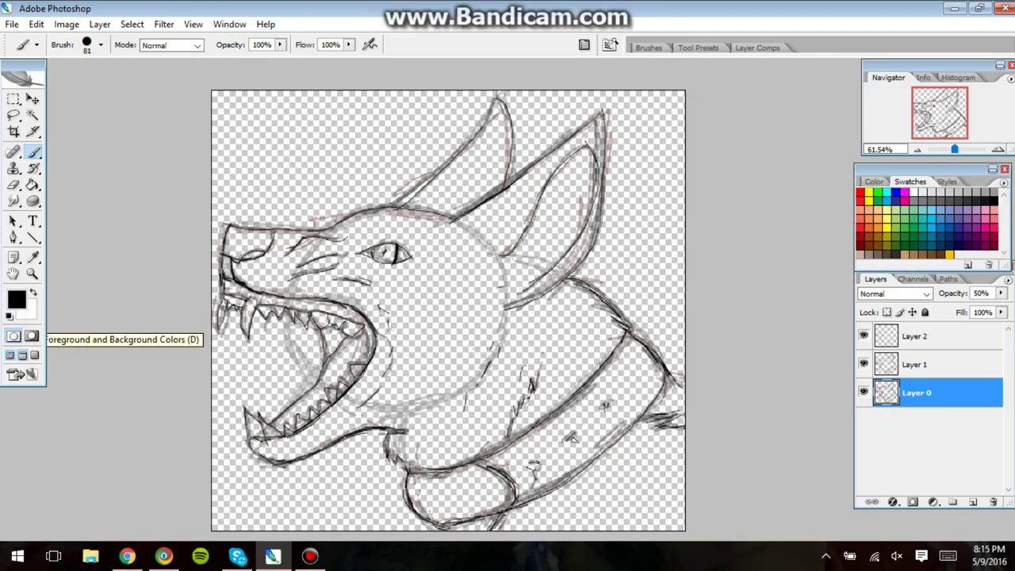
left_click(101, 45)
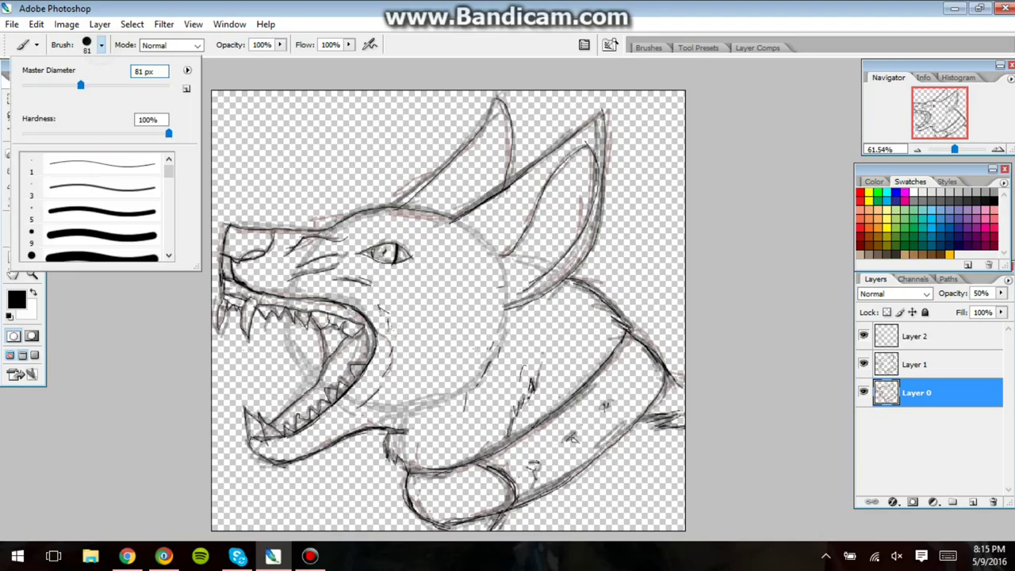
left_click(102, 187)
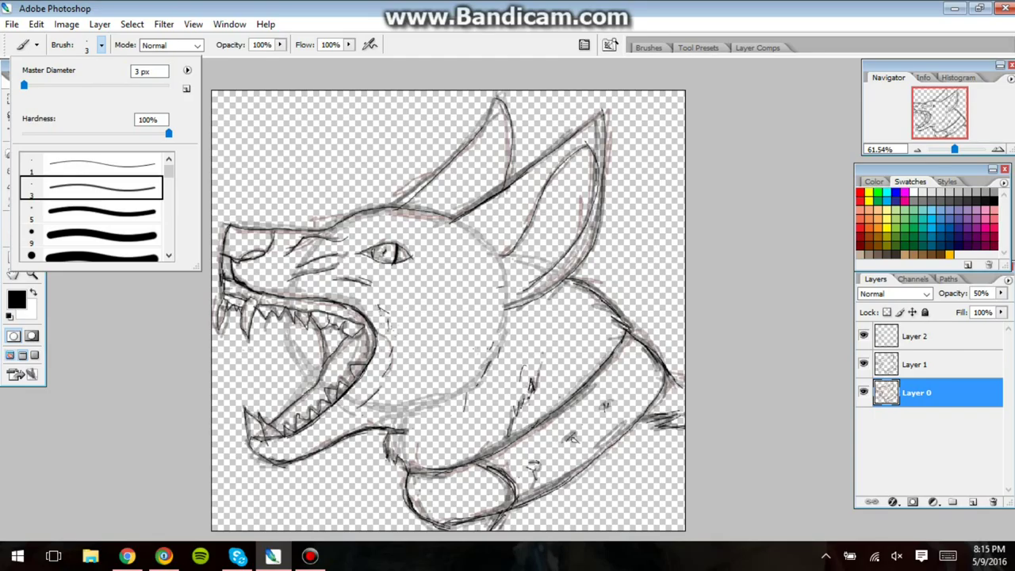
left_click(448, 314)
scroll(448, 314, "up", 1)
scroll(448, 314, "down", 1)
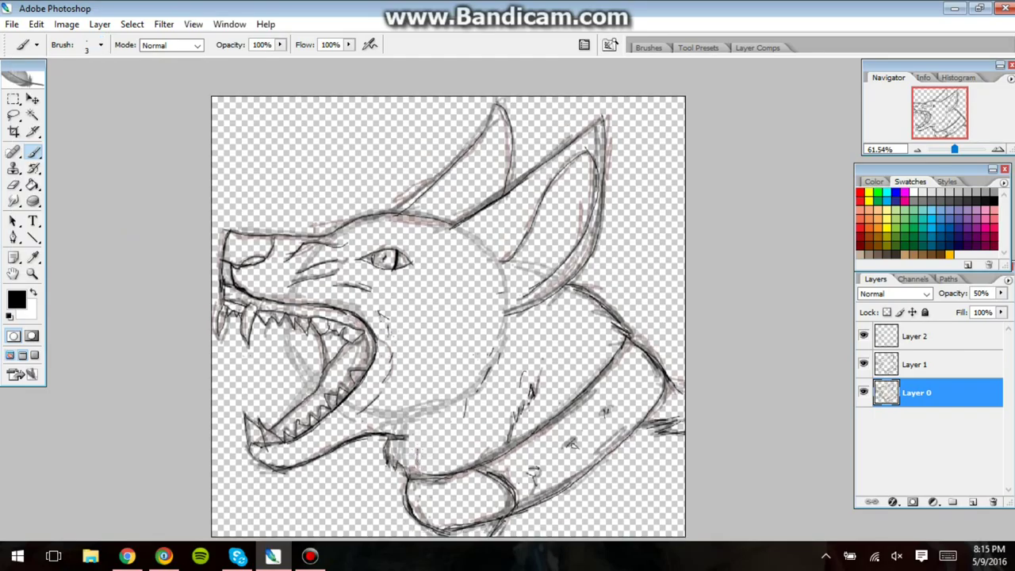
scroll(448, 313, "up", 1)
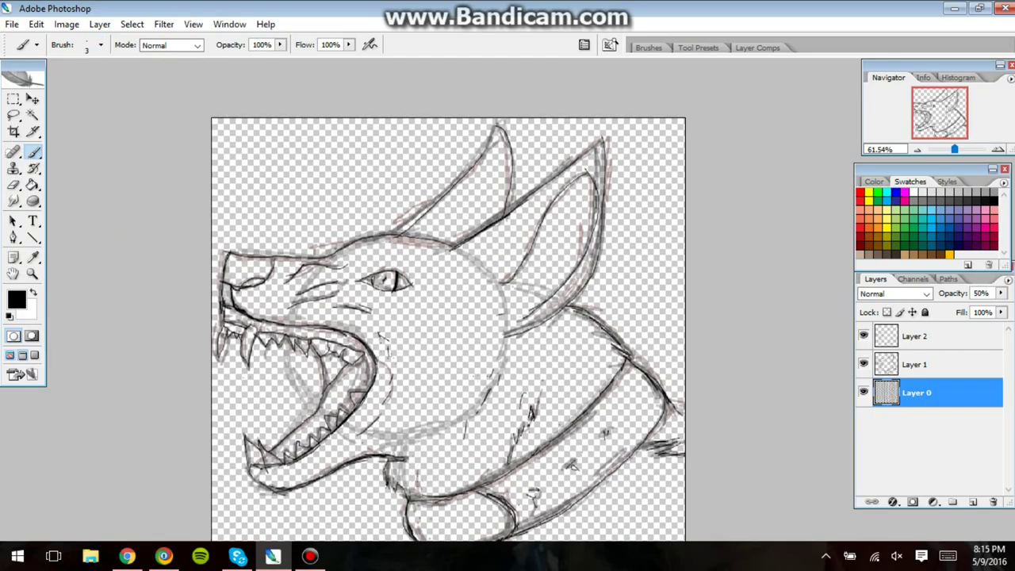
scroll(448, 329, "up", 1)
scroll(448, 318, "down", 3)
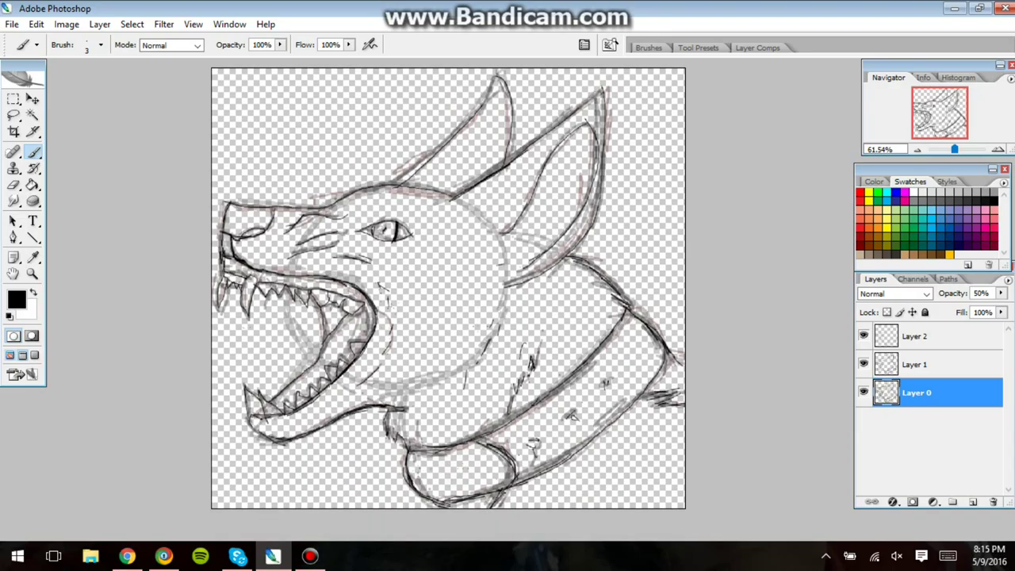
scroll(448, 293, "up", 1)
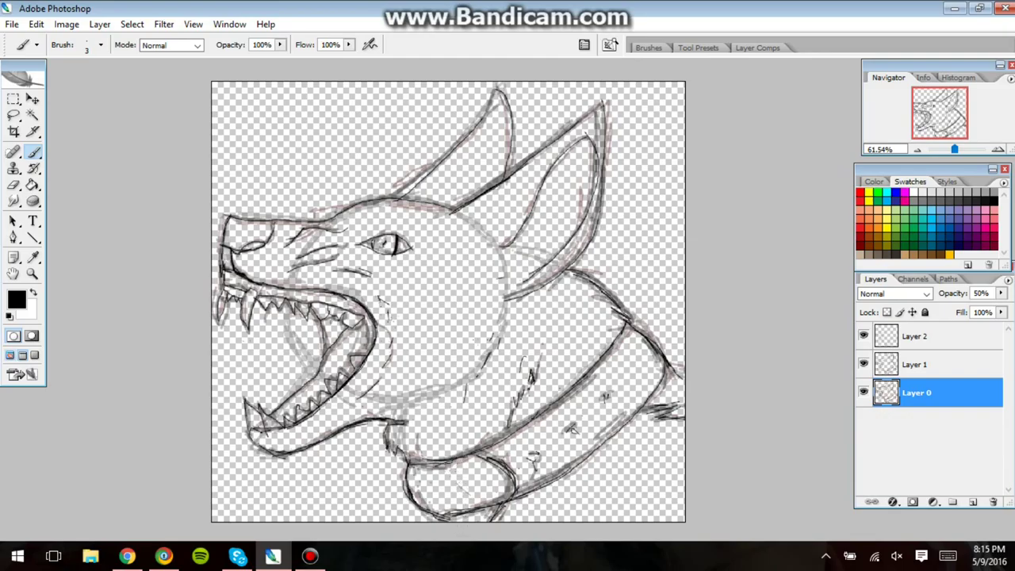
Undo the stray stroke made on Layer 0, select Layer 2 and ink a short slanted line on the collar's rounded front section
left_click_drag(453, 491, 460, 506)
key("ctrl+z")
left_click(963, 337)
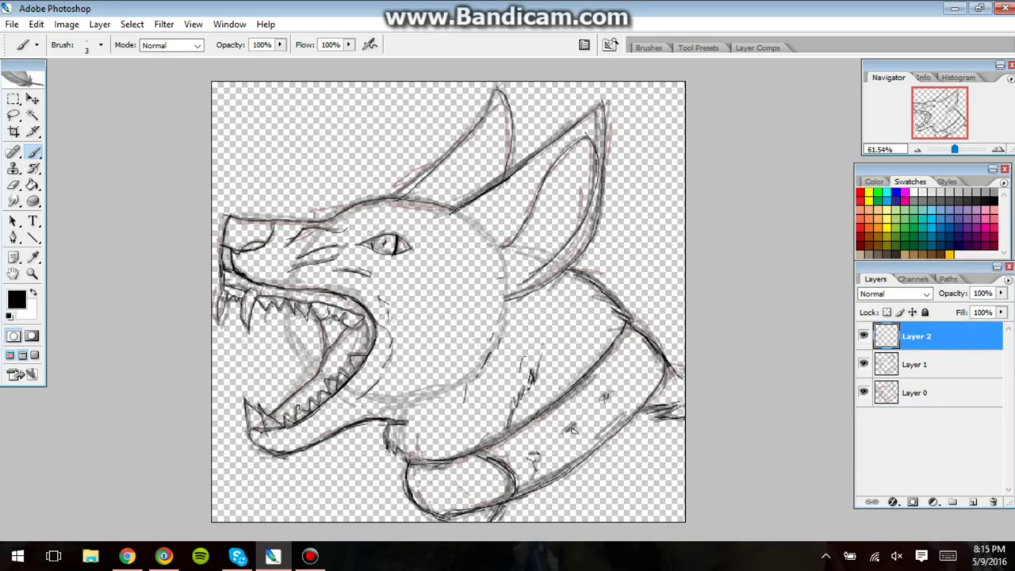
scroll(457, 480, "up", 1)
left_click_drag(458, 483, 465, 497)
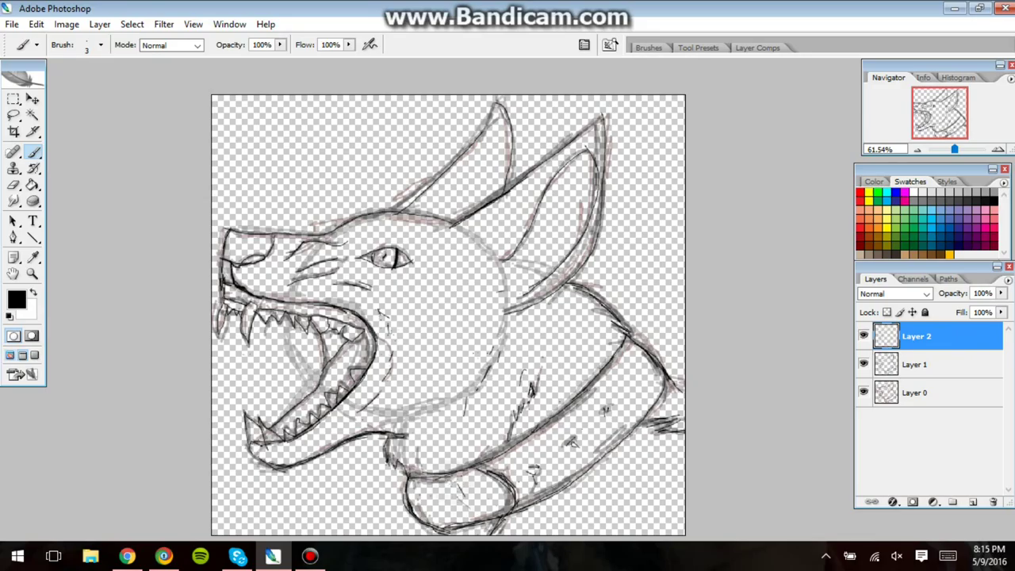
scroll(463, 491, "up", 2)
scroll(449, 316, "down", 2)
scroll(449, 312, "down", 2)
scroll(449, 311, "up", 2)
scroll(449, 312, "right", 2)
scroll(449, 312, "right", 1)
scroll(449, 312, "down", 1)
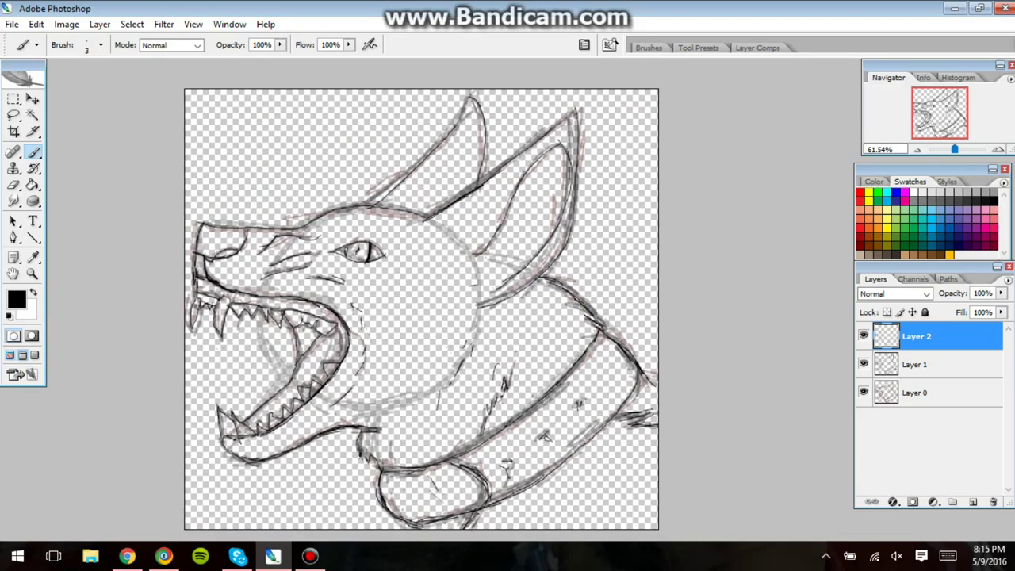
Ink two slanted parallel lines across the collar's rounded front section and two nested arcs against its front edge
key("z")
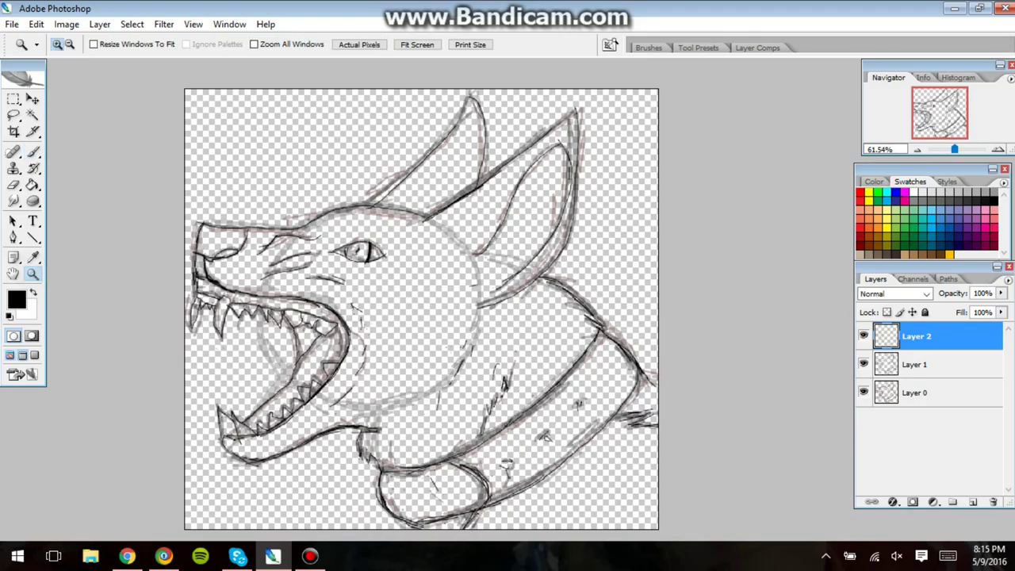
mouse_move(444, 309)
left_mouse_down()
mouse_move(595, 309)
mouse_move(414, 303)
left_mouse_up()
left_click_drag(304, 448, 480, 452)
left_click_drag(476, 503, 542, 511)
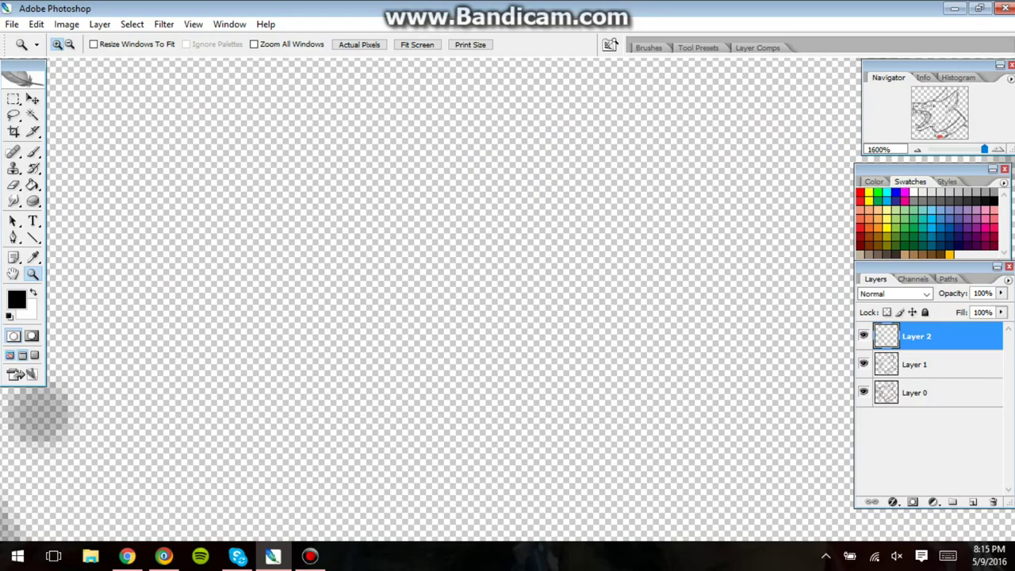
left_click(918, 149)
left_click(918, 149)
left_click(918, 149)
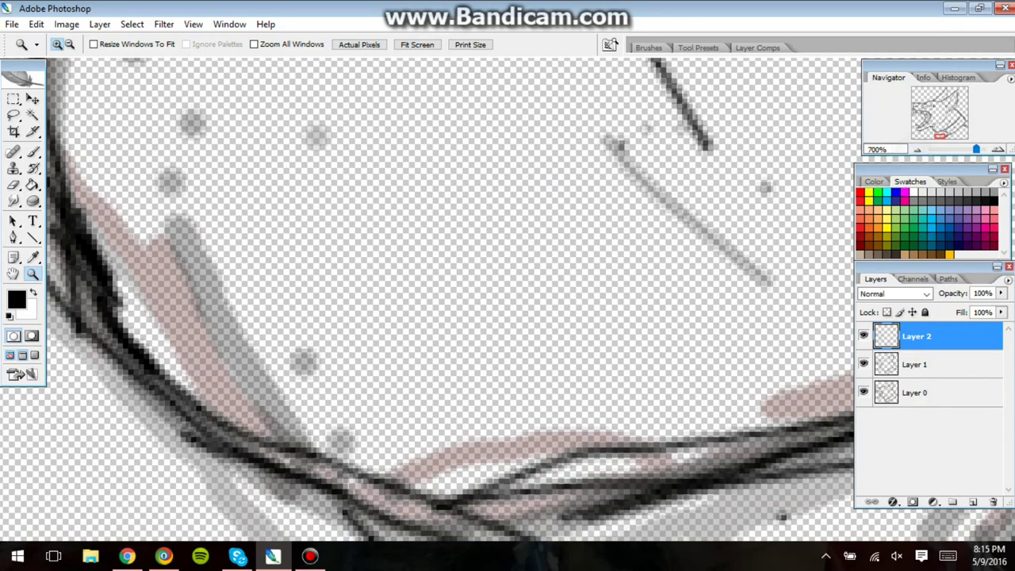
key("ctrl+minus")
key("ctrl+minus")
key("ctrl+minus")
key("ctrl+minus")
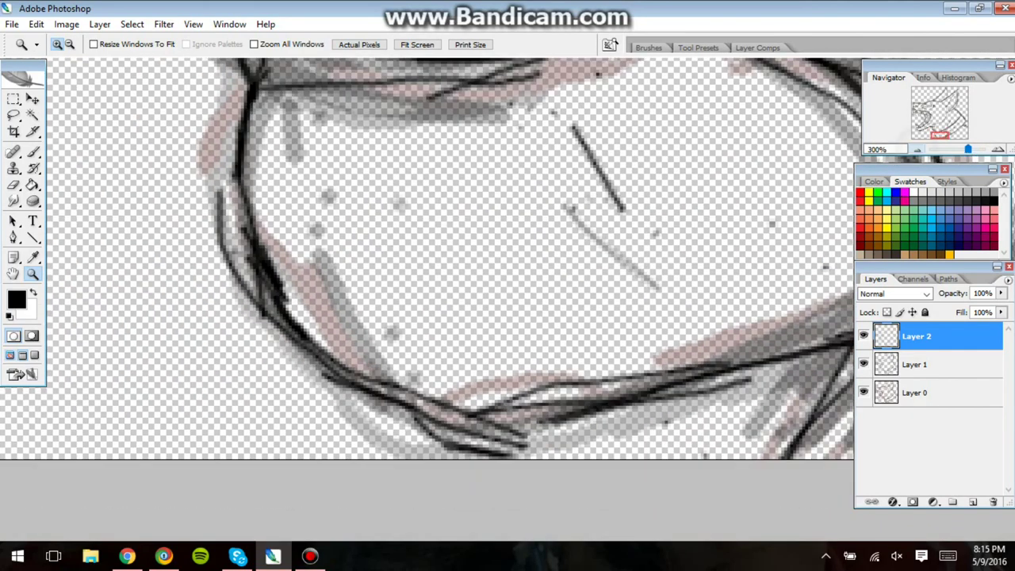
key("ctrl+minus")
key("b")
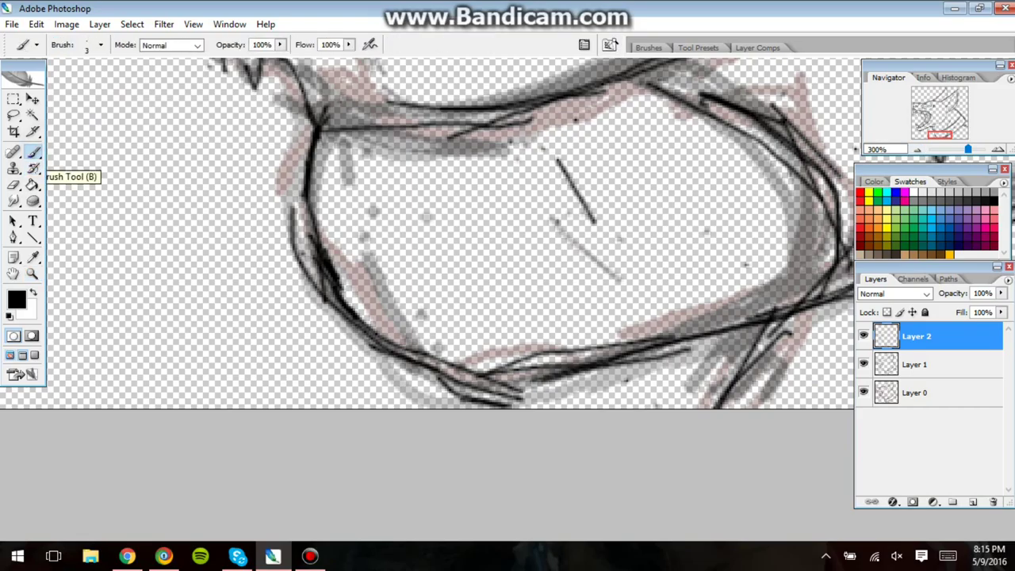
scroll(530, 134, "up", 3)
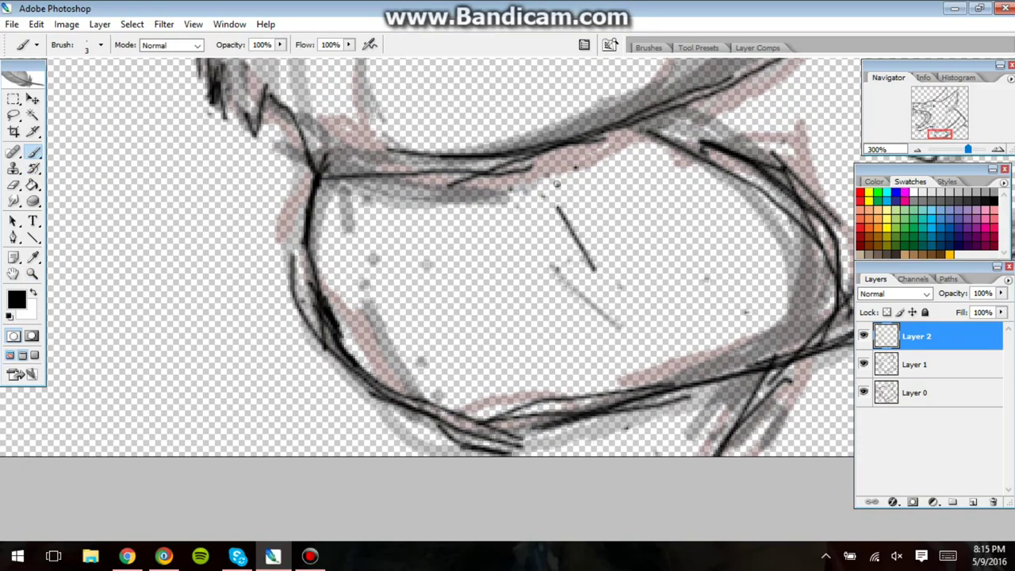
scroll(557, 184, "down", 3)
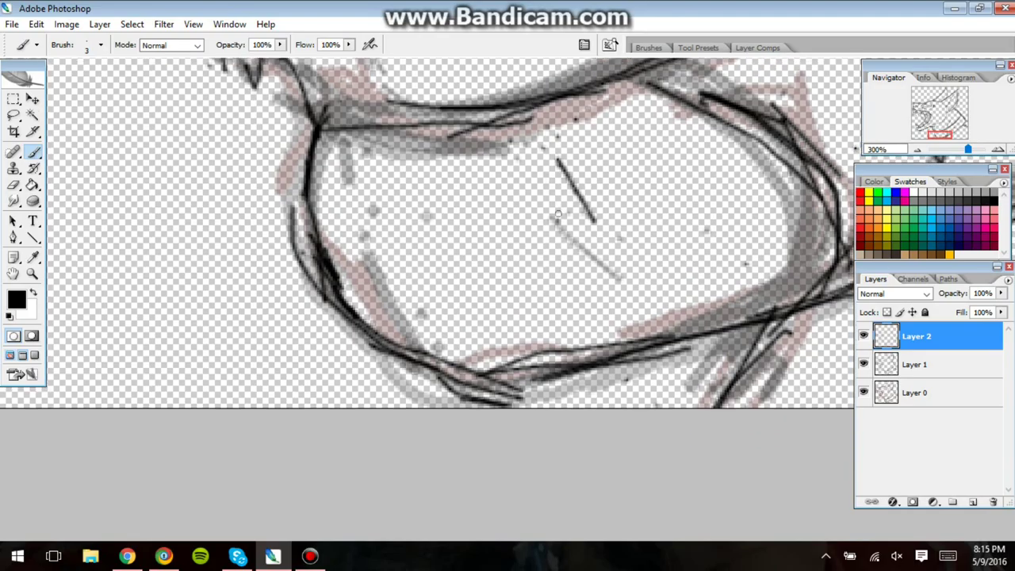
scroll(535, 116, "up", 4)
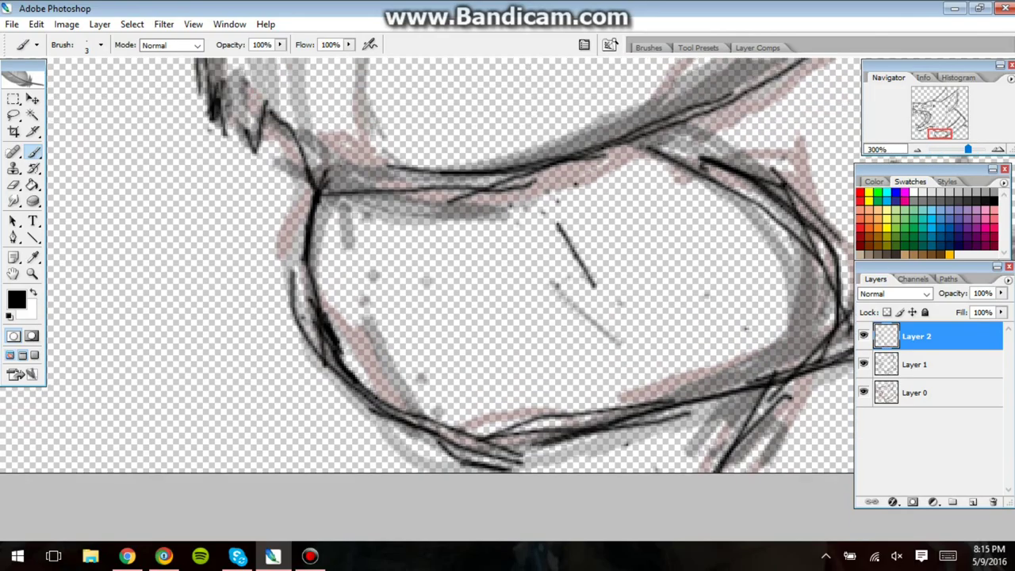
left_click_drag(535, 162, 643, 409)
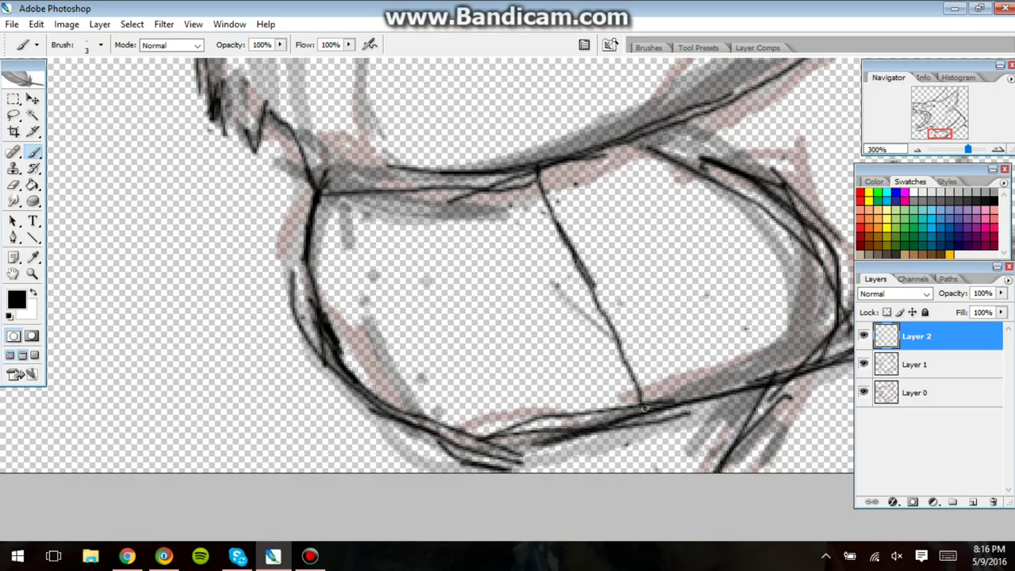
mouse_move(512, 173)
left_mouse_down()
mouse_move(515, 227)
mouse_move(598, 430)
left_mouse_up()
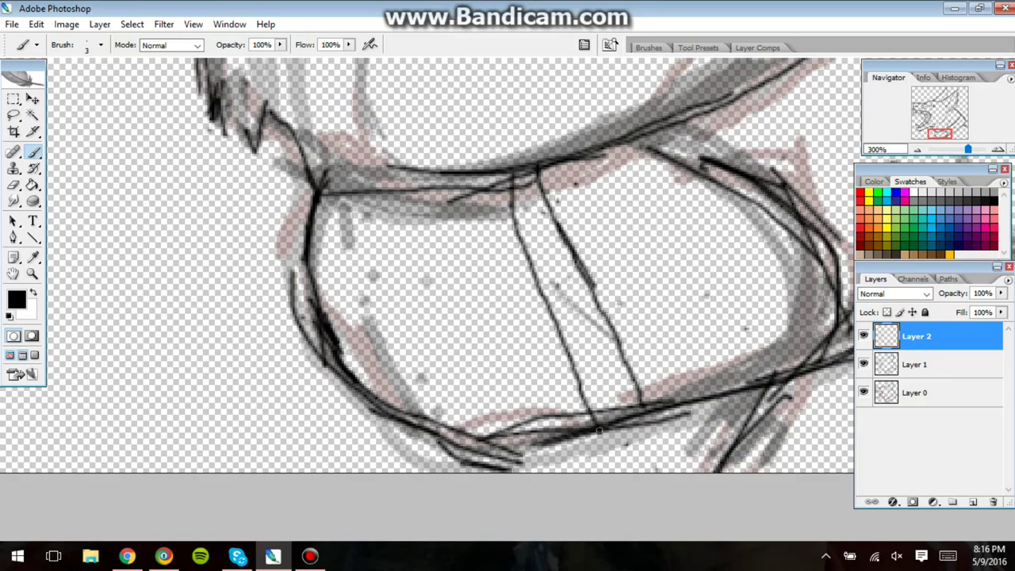
mouse_move(321, 310)
left_mouse_down()
mouse_move(347, 304)
mouse_move(355, 321)
mouse_move(328, 327)
left_mouse_up()
mouse_move(310, 280)
left_mouse_down()
mouse_move(369, 288)
mouse_move(381, 323)
mouse_move(343, 354)
left_mouse_up()
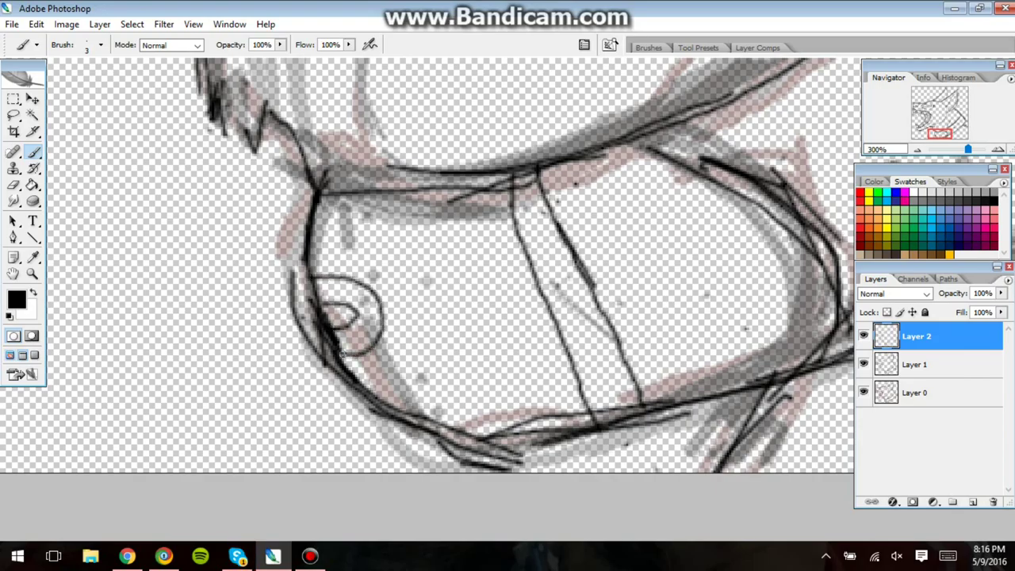
Undo the larger arc at the collar's front edge and ink a curved line inside the rounded section, following that edge
key("ctrl+z")
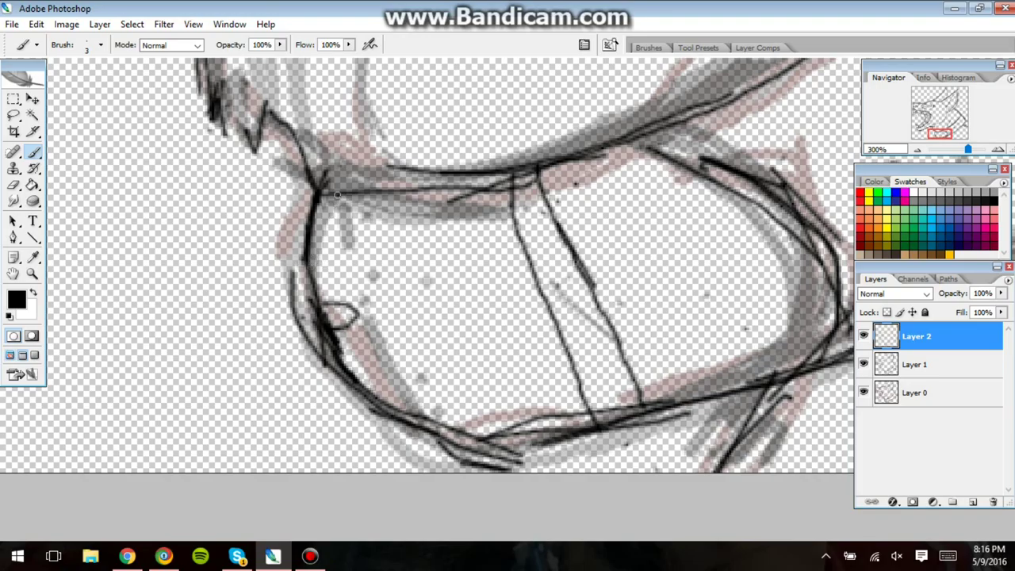
mouse_move(334, 199)
left_mouse_down()
mouse_move(329, 242)
mouse_move(348, 310)
mouse_move(402, 410)
left_mouse_up()
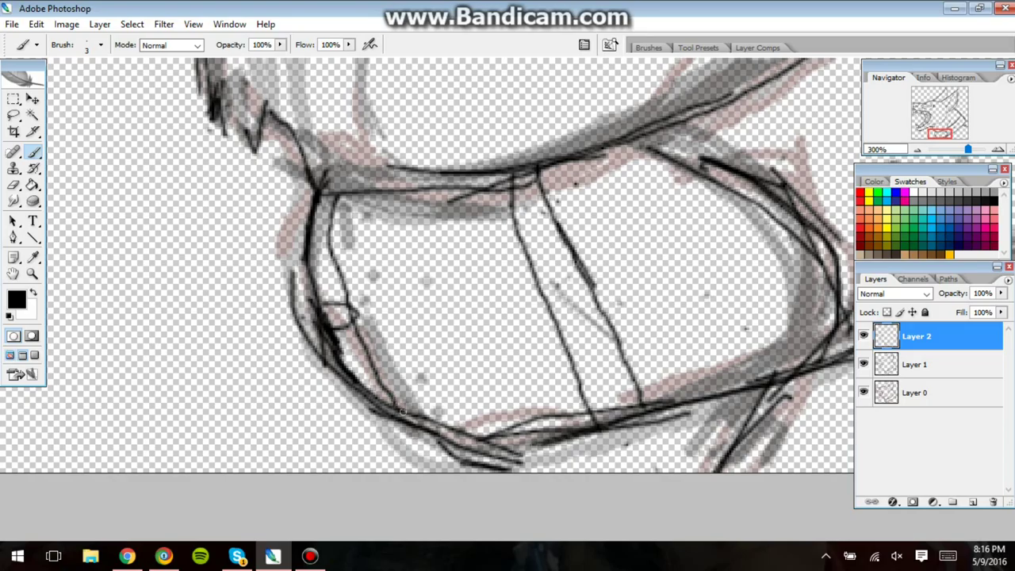
Ink a circle midway on the collar's rounded section, a half circle against the slanted strap line, and small marks around the front-edge arc
mouse_move(443, 283)
left_mouse_down()
mouse_move(416, 301)
mouse_move(423, 333)
mouse_move(445, 339)
mouse_move(461, 320)
mouse_move(437, 287)
left_mouse_up()
mouse_move(648, 244)
left_mouse_down()
mouse_move(631, 270)
mouse_move(650, 287)
left_mouse_up()
key("ctrl+z")
mouse_move(531, 278)
left_mouse_down()
mouse_move(519, 300)
mouse_move(535, 319)
mouse_move(555, 317)
left_mouse_up()
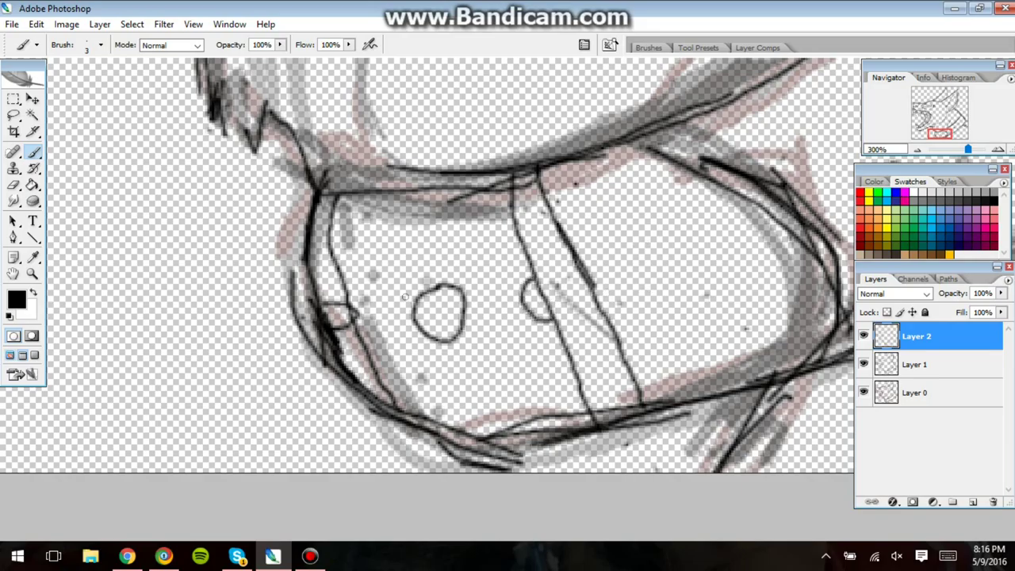
mouse_move(315, 293)
left_mouse_down()
mouse_move(334, 299)
mouse_move(336, 349)
left_mouse_up()
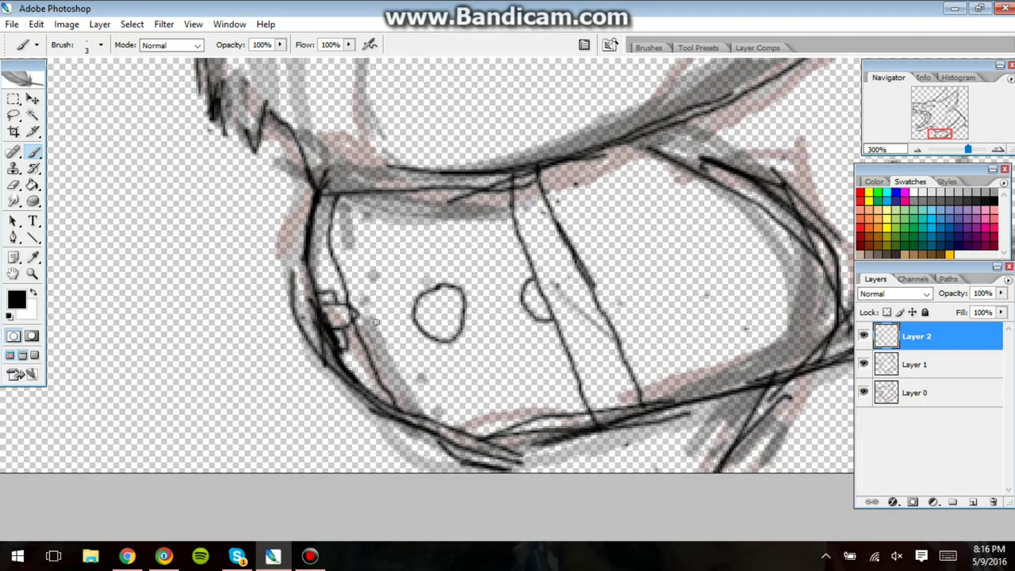
Ink a short slanted stroke along the back of the cheek, below the near ear, with the 3 px brush
key("z")
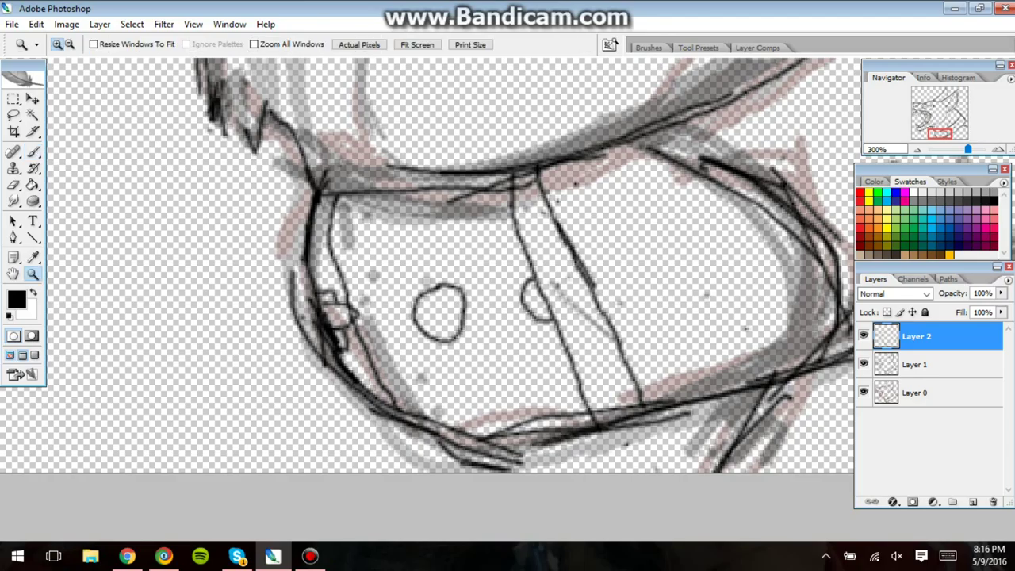
left_click(417, 44)
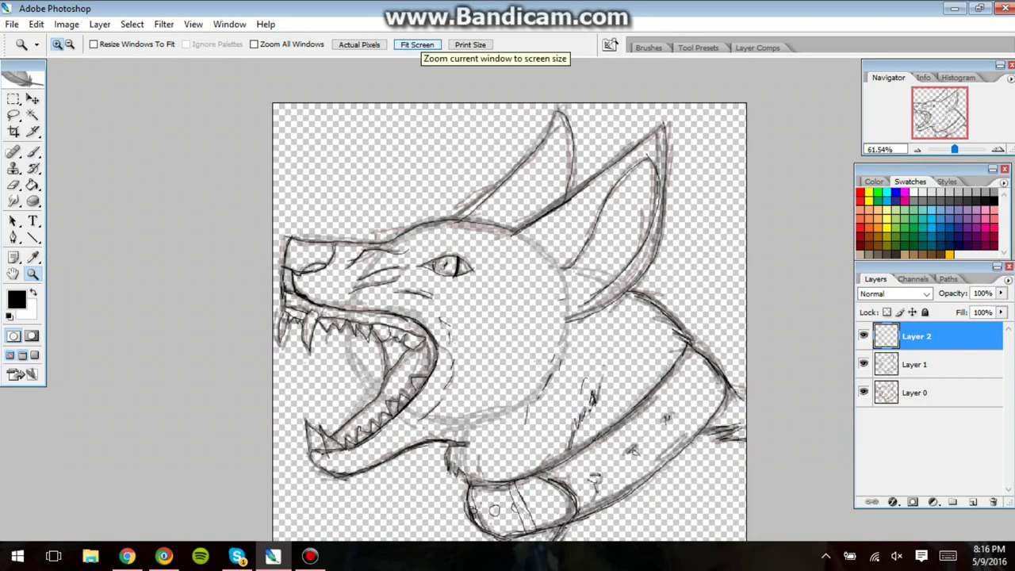
left_click_drag(276, 89, 743, 520)
left_click_drag(291, 134, 734, 541)
left_click_drag(372, 196, 676, 463)
left_click_drag(230, 153, 825, 508)
left_click_drag(54, 95, 990, 549)
key("y")
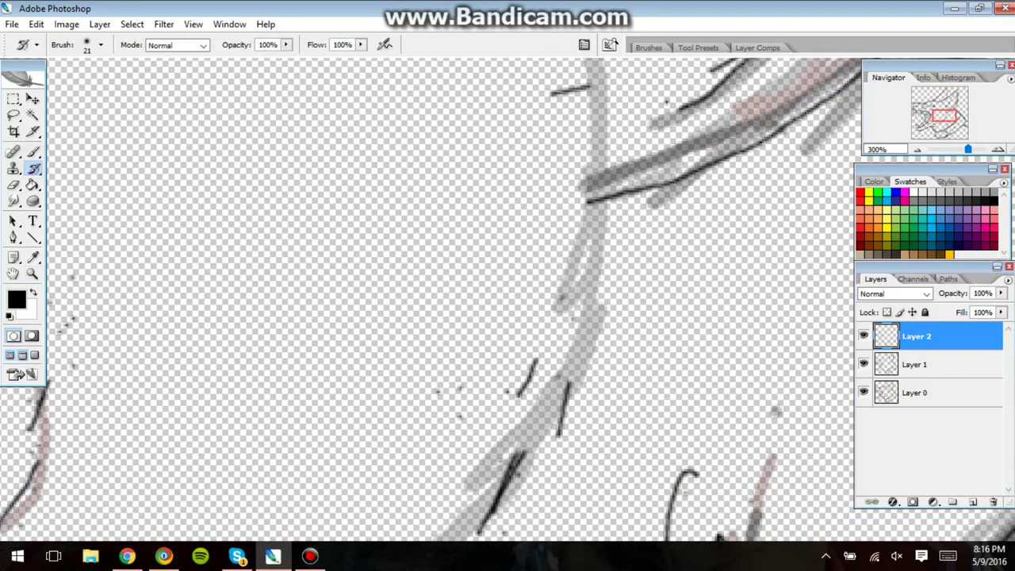
key("b")
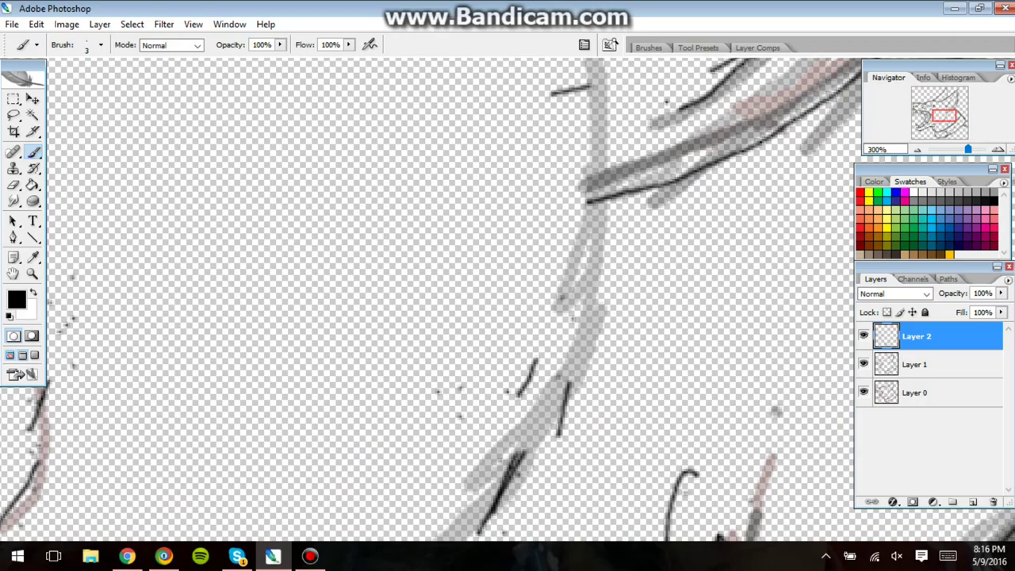
left_click(917, 149)
left_click(918, 149)
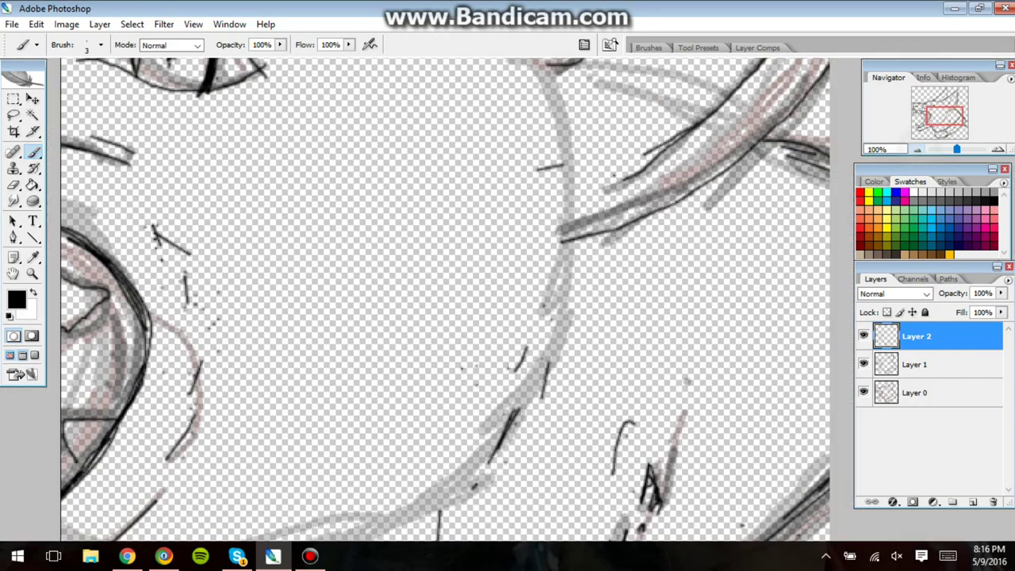
key("ctrl+minus")
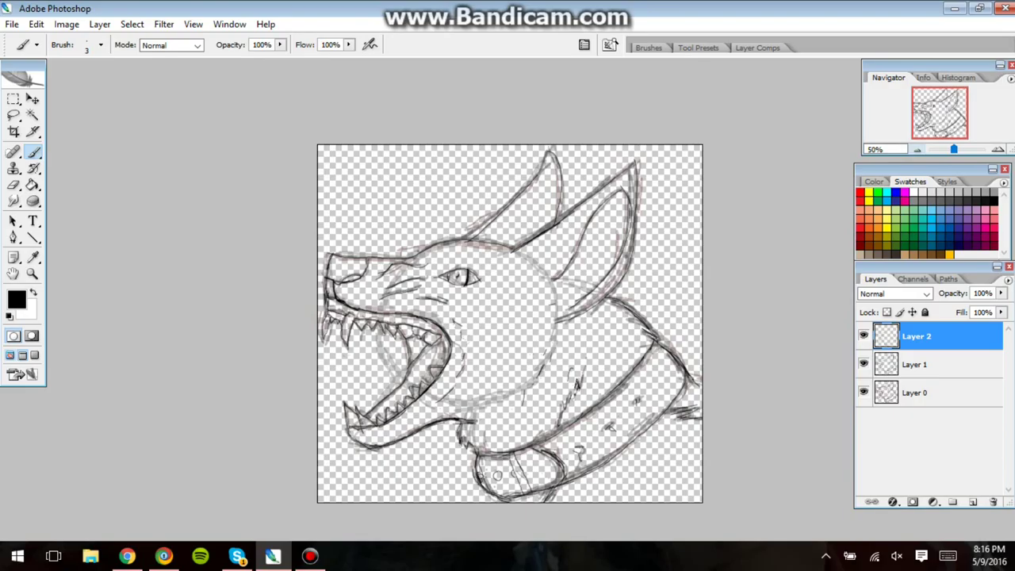
mouse_move(549, 354)
left_mouse_down()
mouse_move(547, 371)
mouse_move(516, 402)
mouse_move(551, 383)
left_mouse_up()
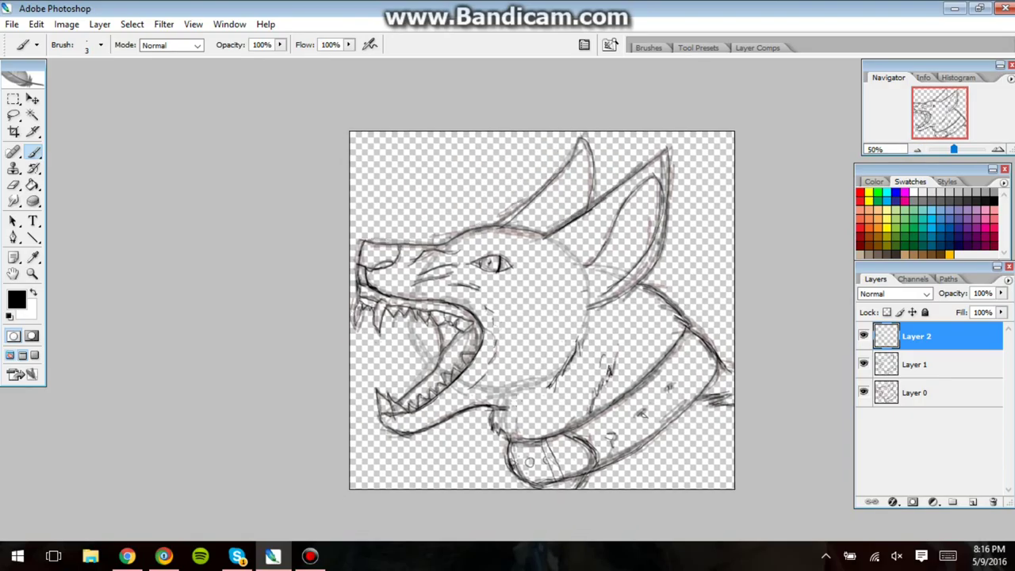